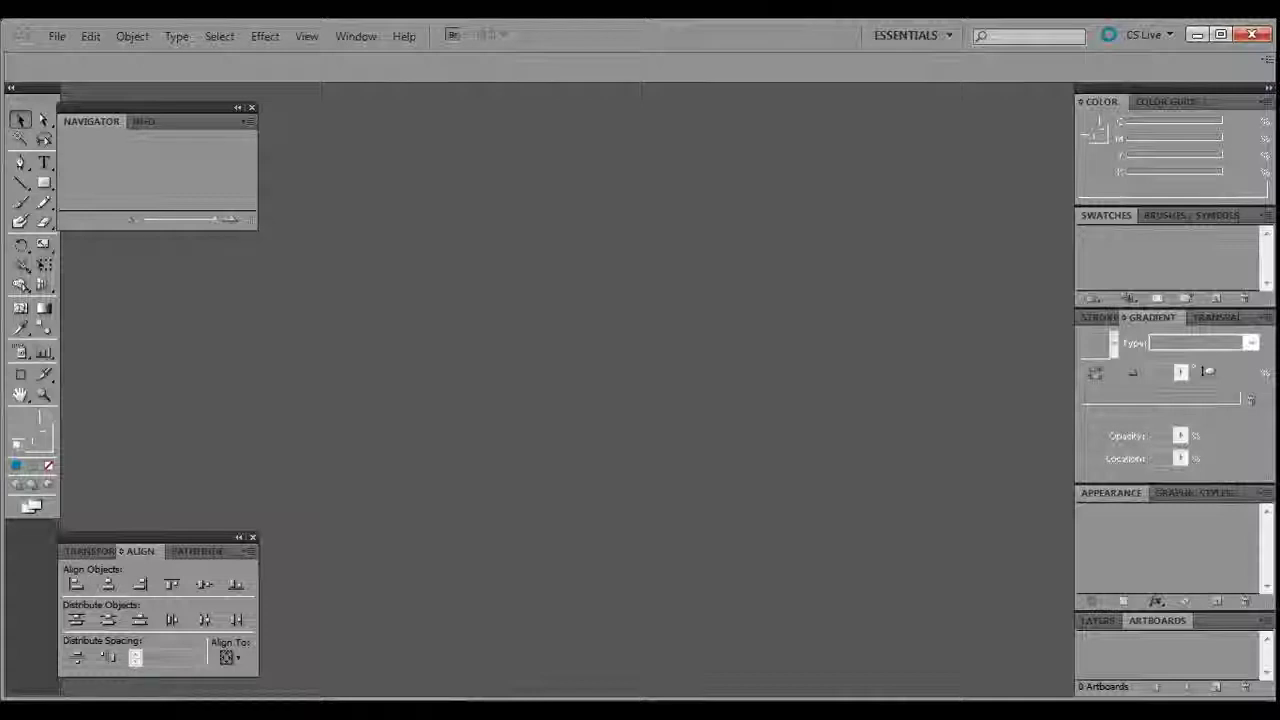
Create a new landscape A4 CMYK document in millimetres named PC Chip
click(57, 36)
key(n)
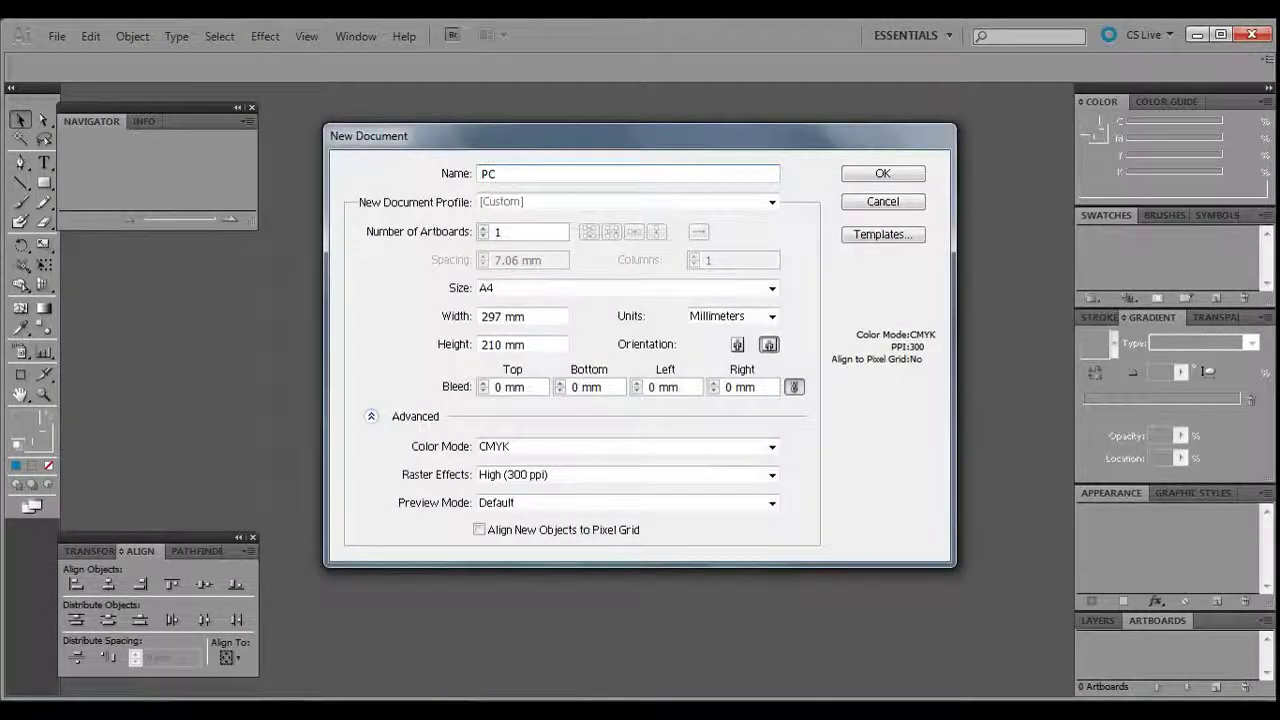
key(Return)
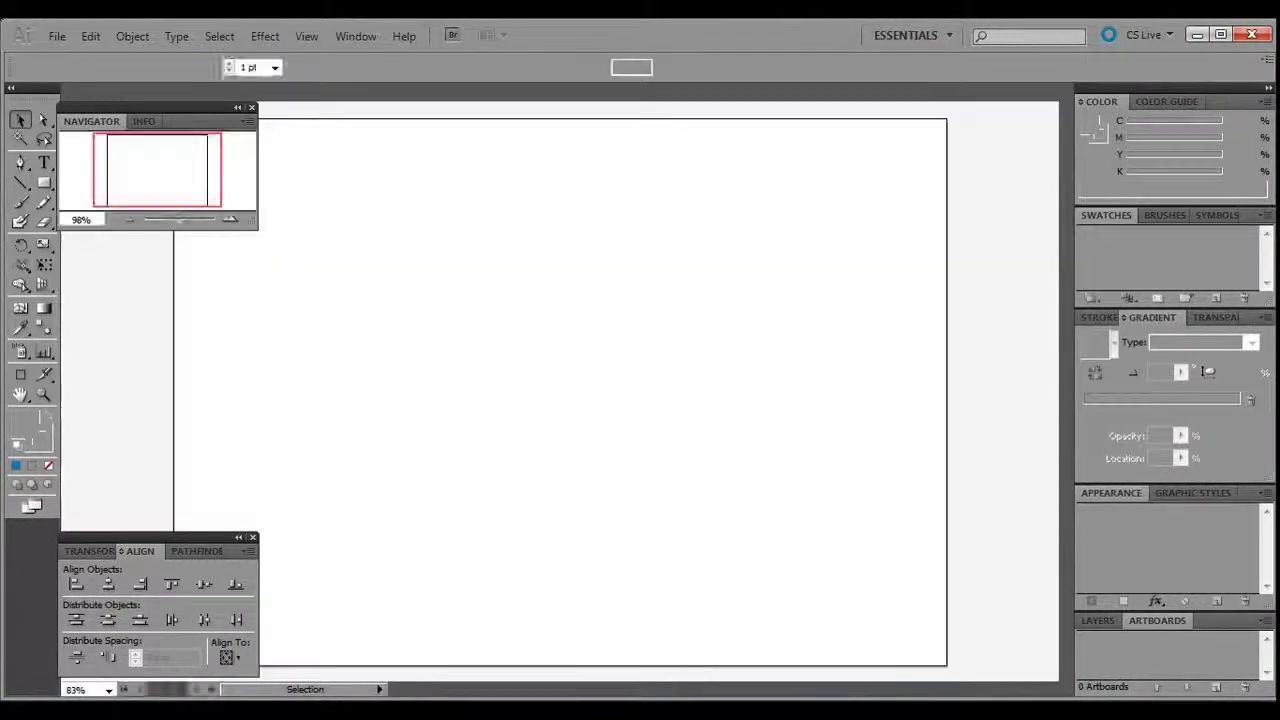
Draw a rounded square about 52 mm wide near the middle of the artboard
click(44, 183)
click(140, 205)
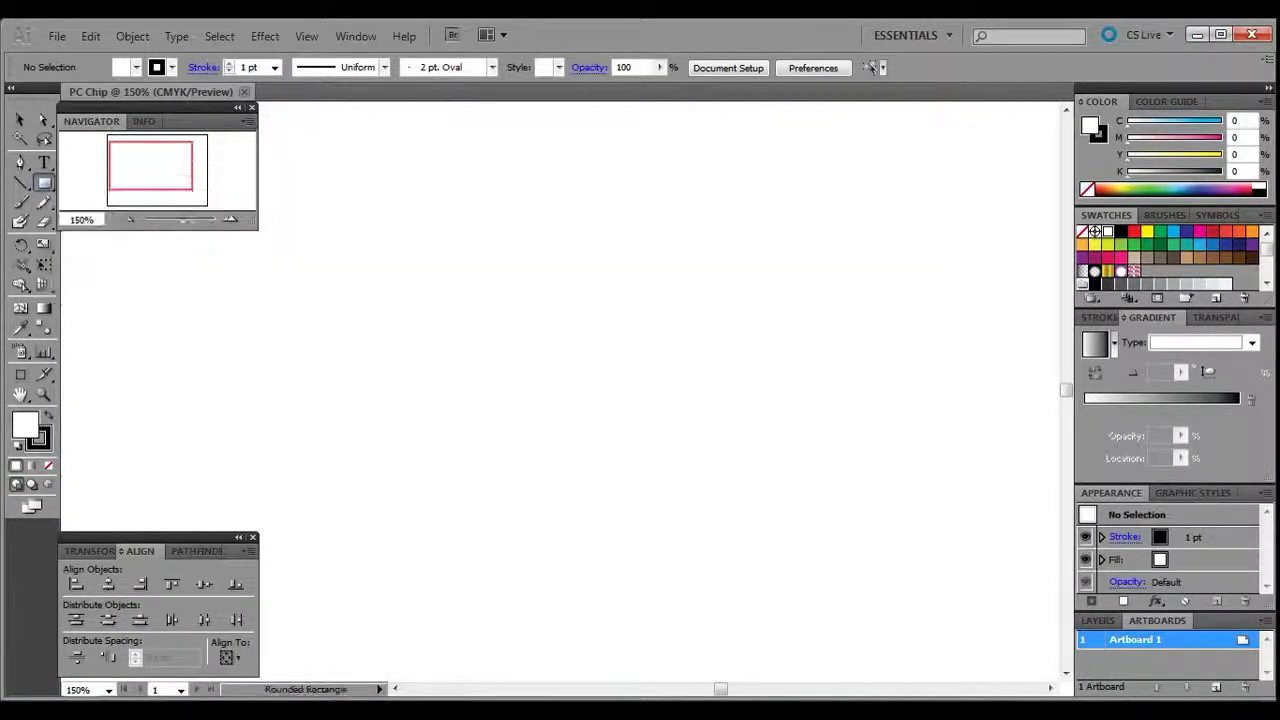
drag(519, 270, 632, 379)
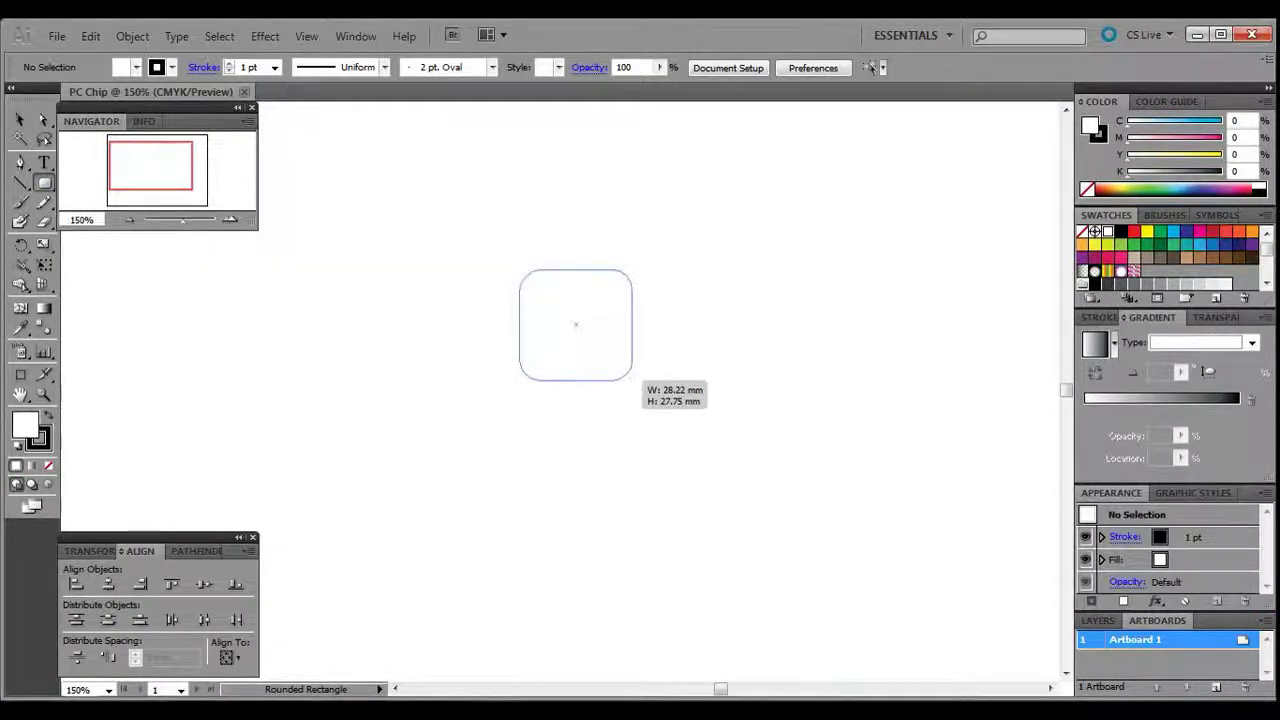
drag(632, 379, 728, 477)
key(v)
Remove the rounded square's stroke and fill it with bright green (C 75, M 0, Y 100, K 0)
key(x)
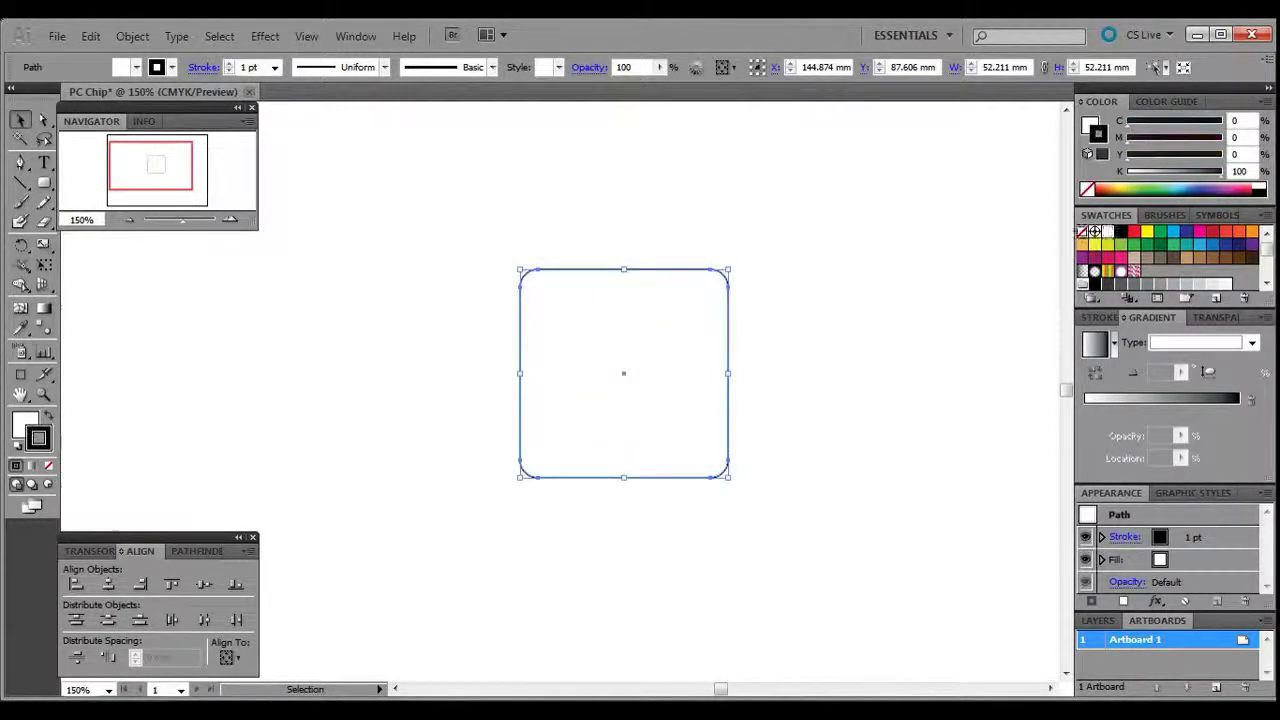
click(1083, 232)
key(x)
click(1160, 231)
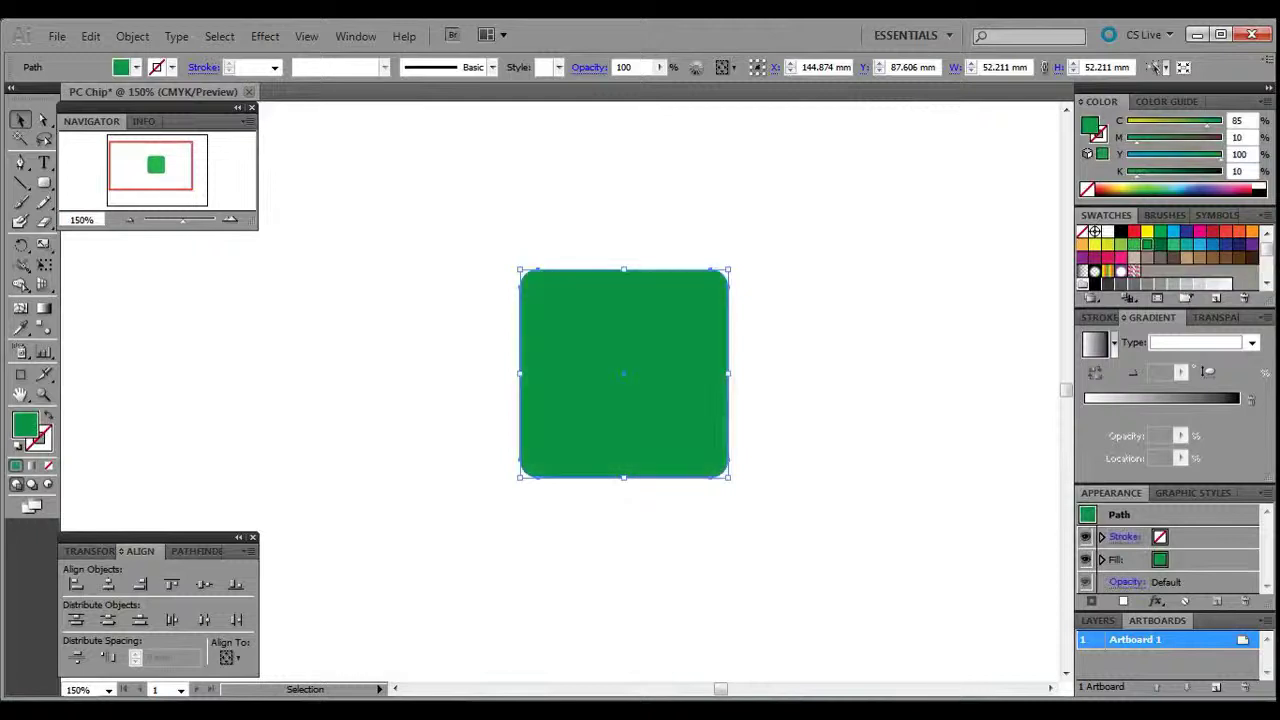
click(850, 315)
click(637, 381)
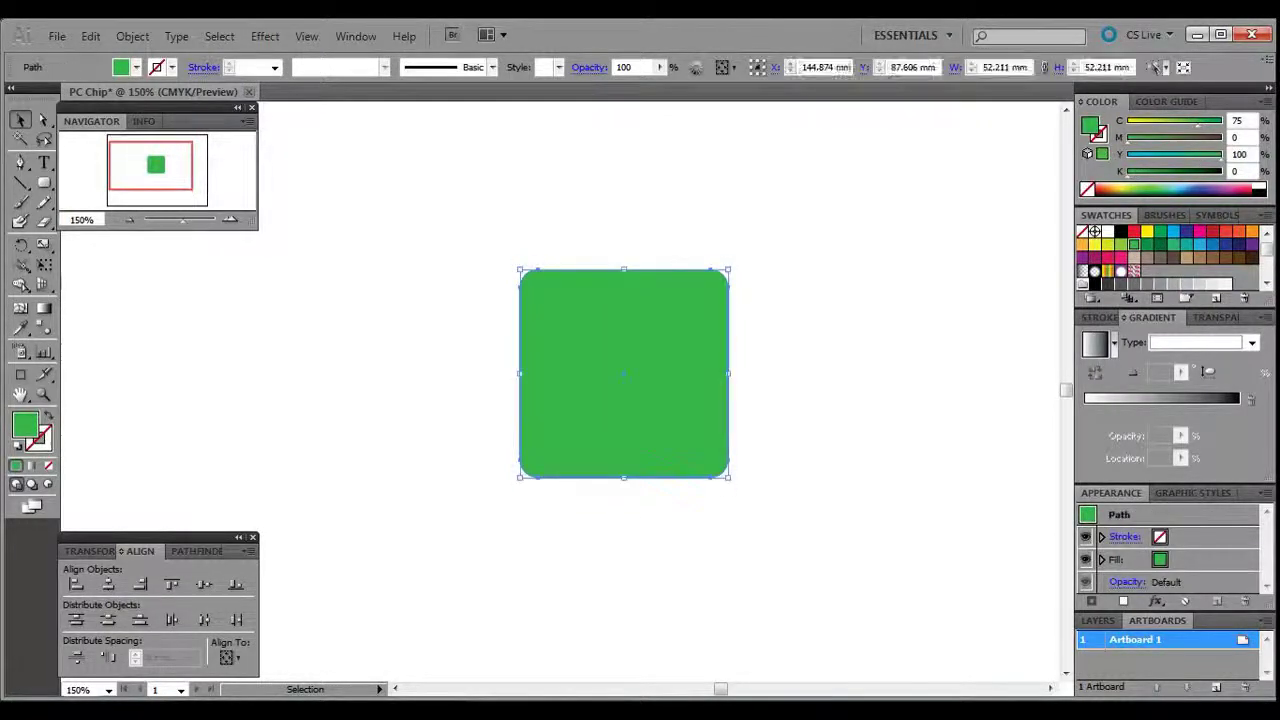
Add a slightly larger, darker green copy (C 85, M 10, Y 100, K 10) of the square behind it as a border
scroll(637, 381, up, 1)
drag(615, 328, 870, 352)
drag(877, 383, 622, 360)
click(1147, 244)
drag(758, 510, 763, 515)
key(ctrl+shift+a)
key(v)
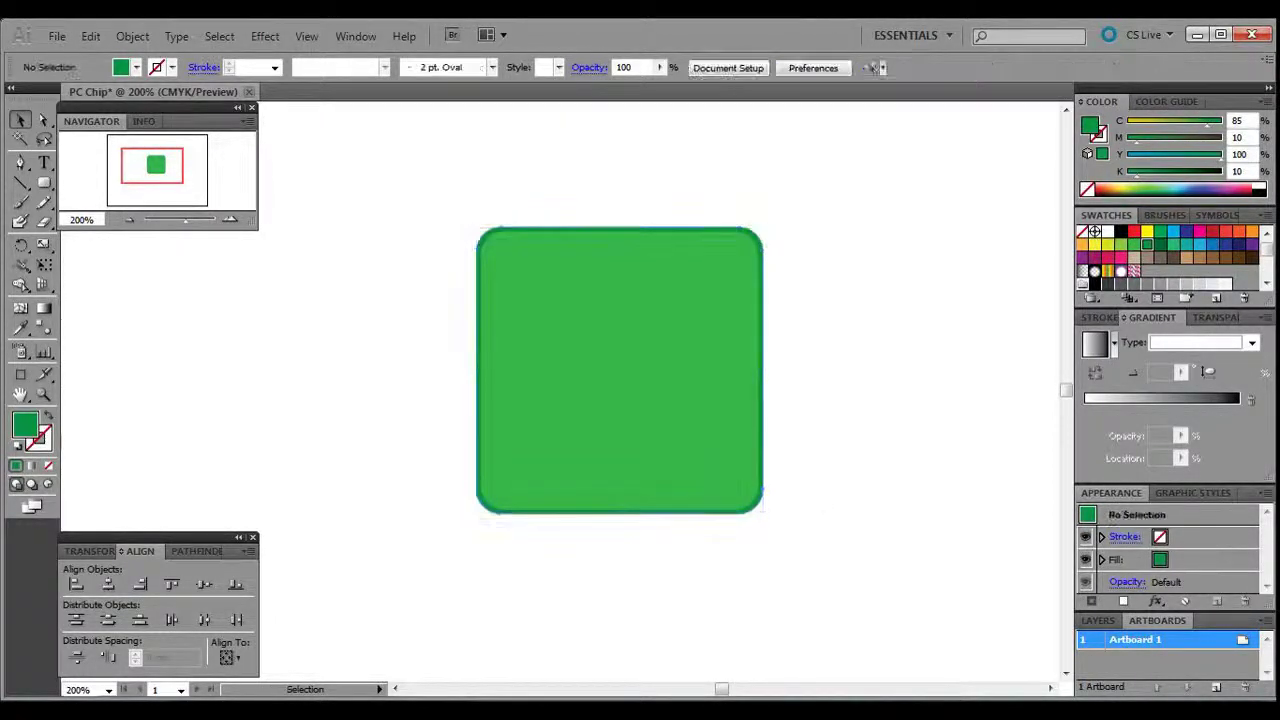
Add the letter A as text and scale it up to stand centred on the green square
key(t)
click(313, 362)
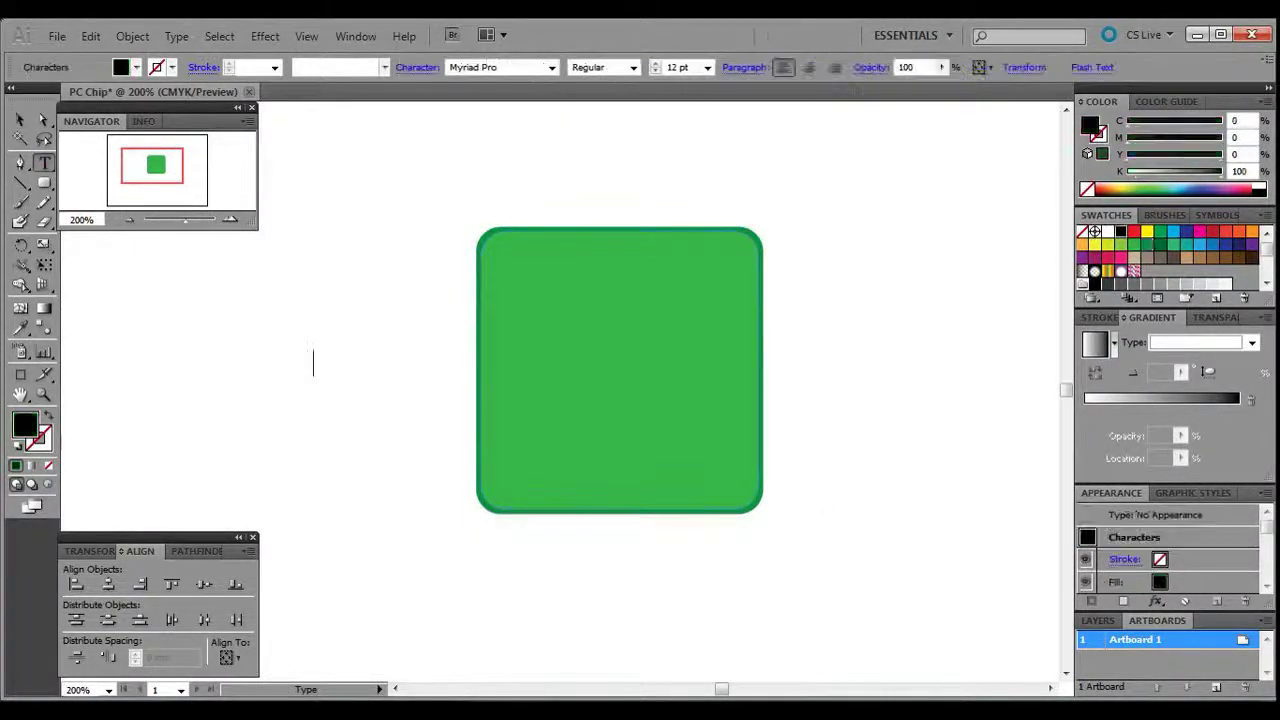
key(Escape)
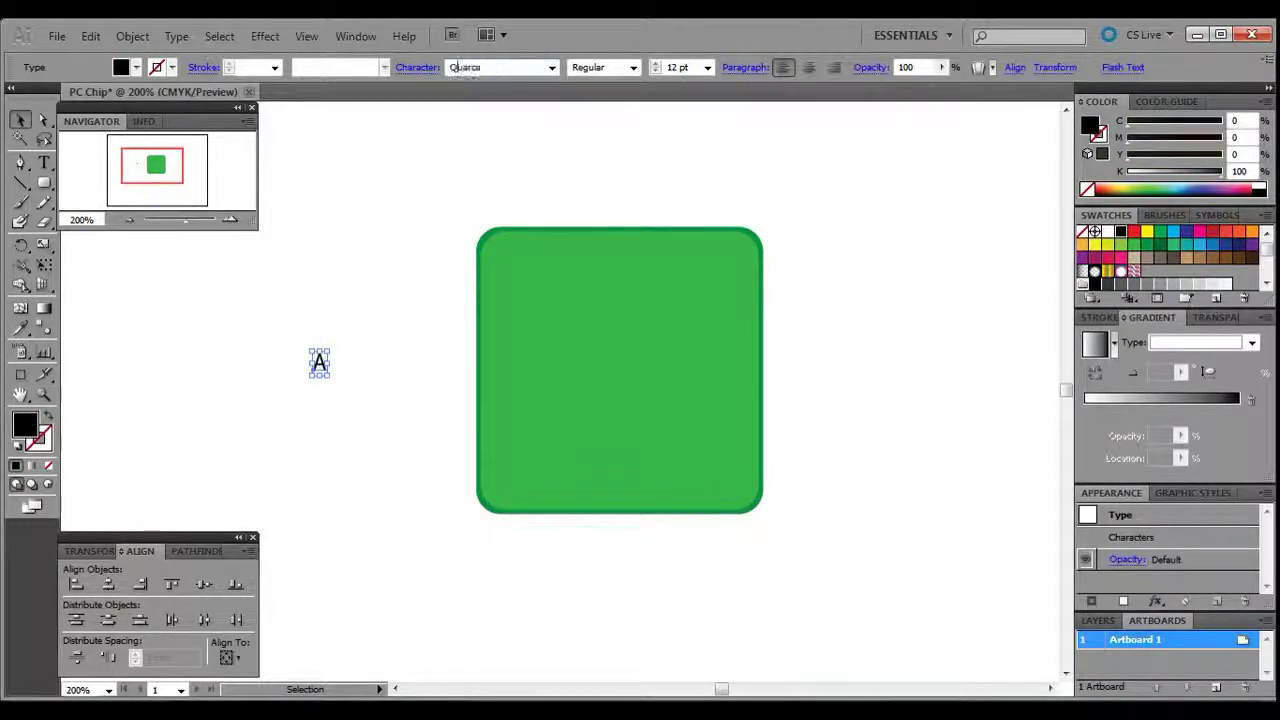
drag(327, 363, 654, 396)
drag(675, 371, 707, 371)
drag(670, 377, 670, 408)
Convert the letter A to outlines and fill it with very light grey (K 5)
click(176, 37)
click(230, 245)
click(1226, 284)
click(662, 447)
scroll(662, 447, up, 1)
click(672, 410)
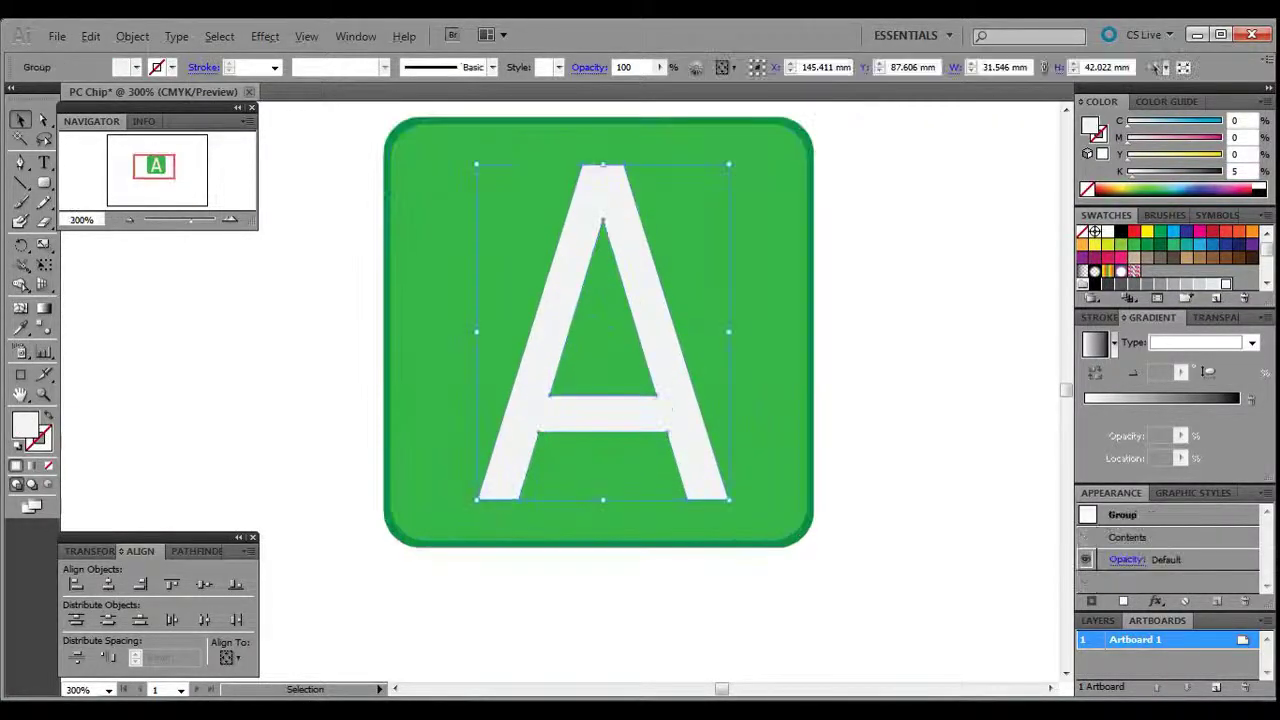
Give the letter A a 1 pt dark green stroke (C 85, M 10, Y 100, K 10)
click(1102, 138)
click(1147, 244)
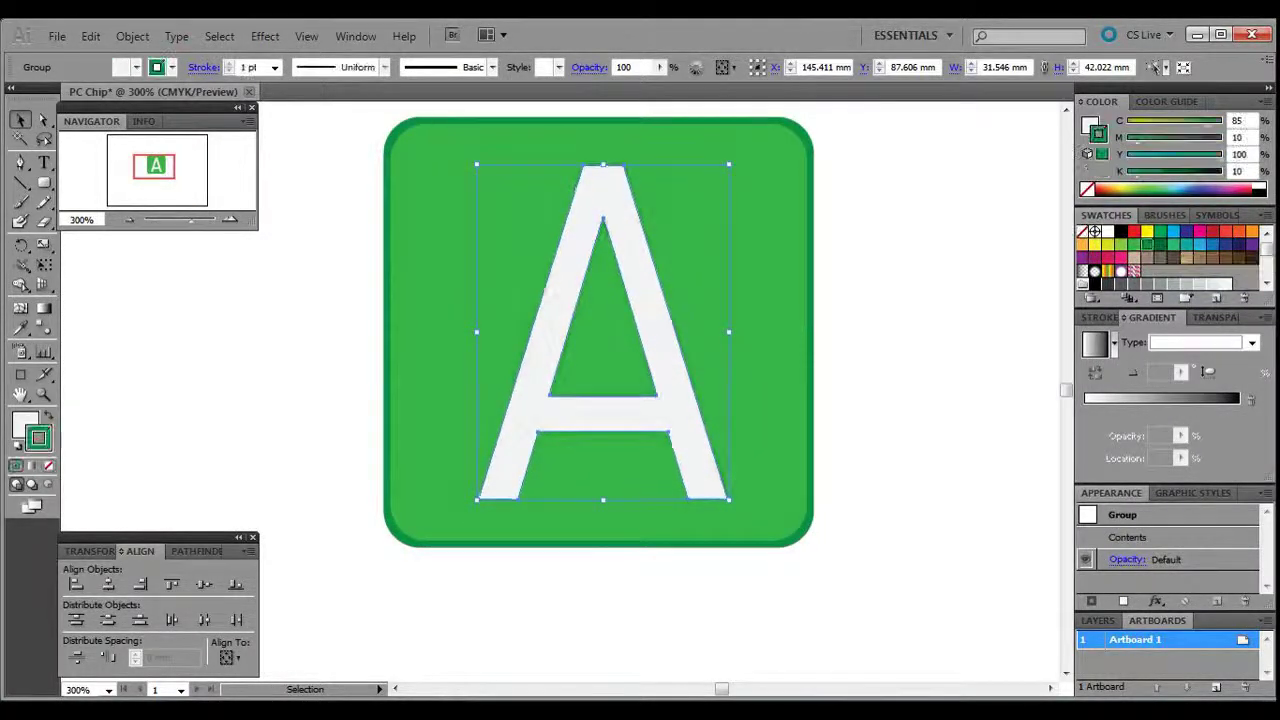
key(ctrl+shift+a)
Group the two green squares and centre the letter A horizontally on them
key(ctrl+minus)
click(850, 285)
shift+click(860, 285)
key(ctrl+g)
key(ctrl+shift+a)
drag(718, 314, 607, 359)
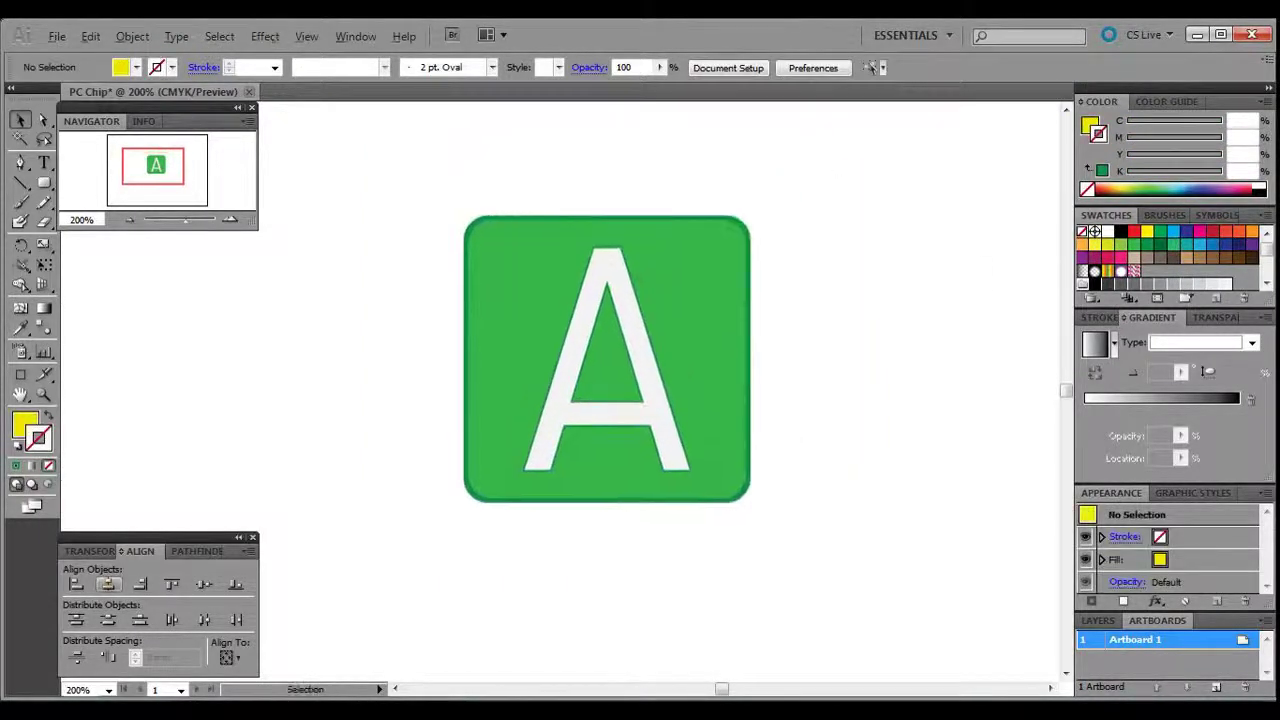
Draw a small circle about 2.3 mm wide and move it onto the green square beside the letter A
key(ctrl+plus)
drag(44, 183, 110, 222)
drag(857, 310, 893, 345)
click(20, 120)
click(136, 68)
click(8, 86)
click(1134, 244)
click(1121, 244)
drag(887, 338, 678, 298)
Style the small circle as an unfilled ring with a 2 pt yellow-green stroke (C 50, M 0, Y 100, K 0)
click(912, 358)
triple_click(229, 63)
click(860, 335)
drag(800, 320, 890, 366)
click(758, 342)
click(1134, 244)
click(856, 355)
scroll(856, 355, up, 2)
click(666, 299)
drag(1198, 124, 1190, 124)
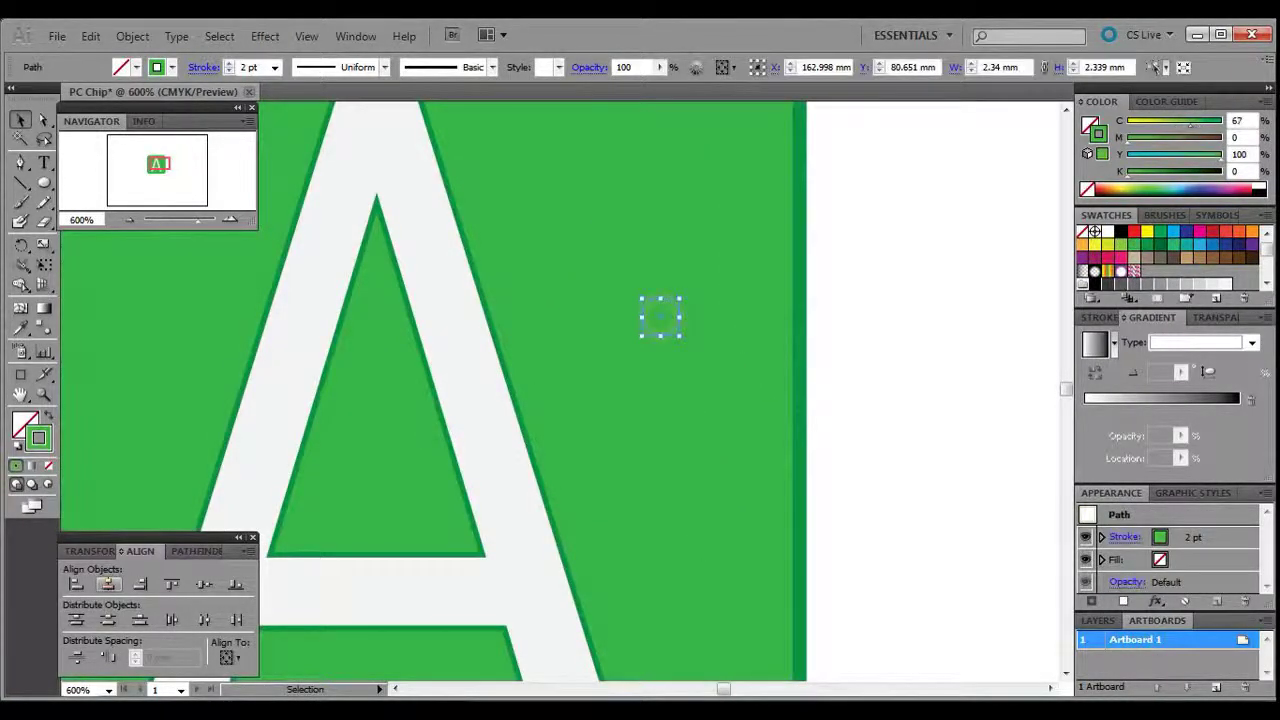
key(ctrl+shift+a)
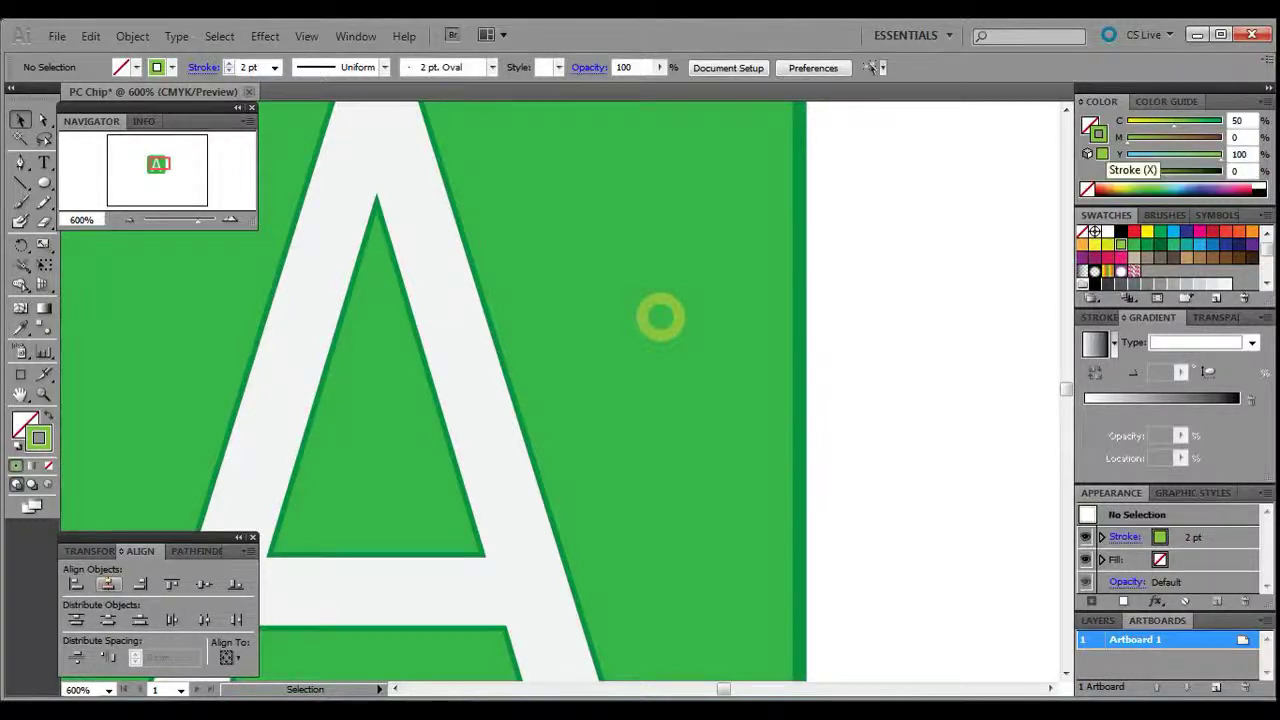
Thicken the ring's stroke to 3 pt and scatter copies of it around the letter A
scroll(979, 295, down, 2)
click(827, 305)
key(ctrl+shift+a)
click(827, 305)
drag(827, 305, 834, 256)
drag(834, 256, 568, 256)
drag(568, 256, 580, 345)
key(ctrl+shift+a)
scroll(580, 345, right, 1)
Draw a narrow vertical rounded rectangle about 1.5 by 4.6 mm across the green square's top edge as a pin
drag(44, 183, 114, 206)
scroll(530, 240, up, 2)
scroll(530, 240, up, 2)
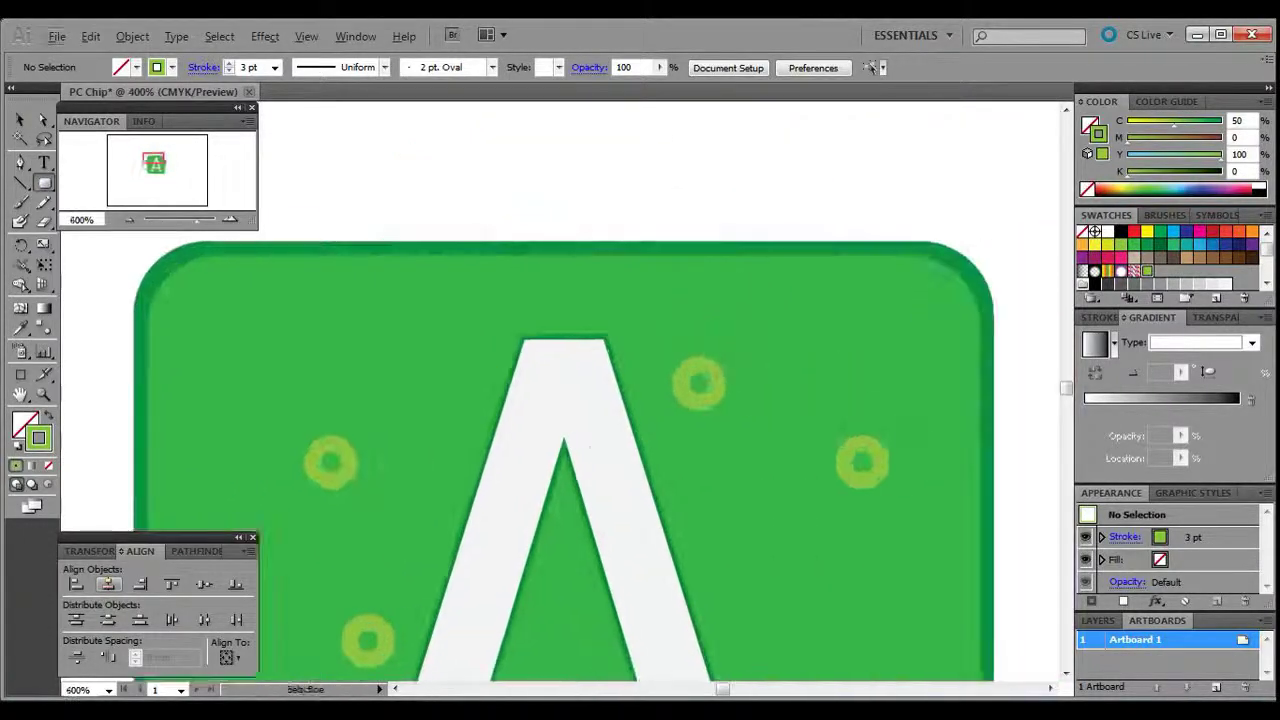
drag(408, 203, 448, 288)
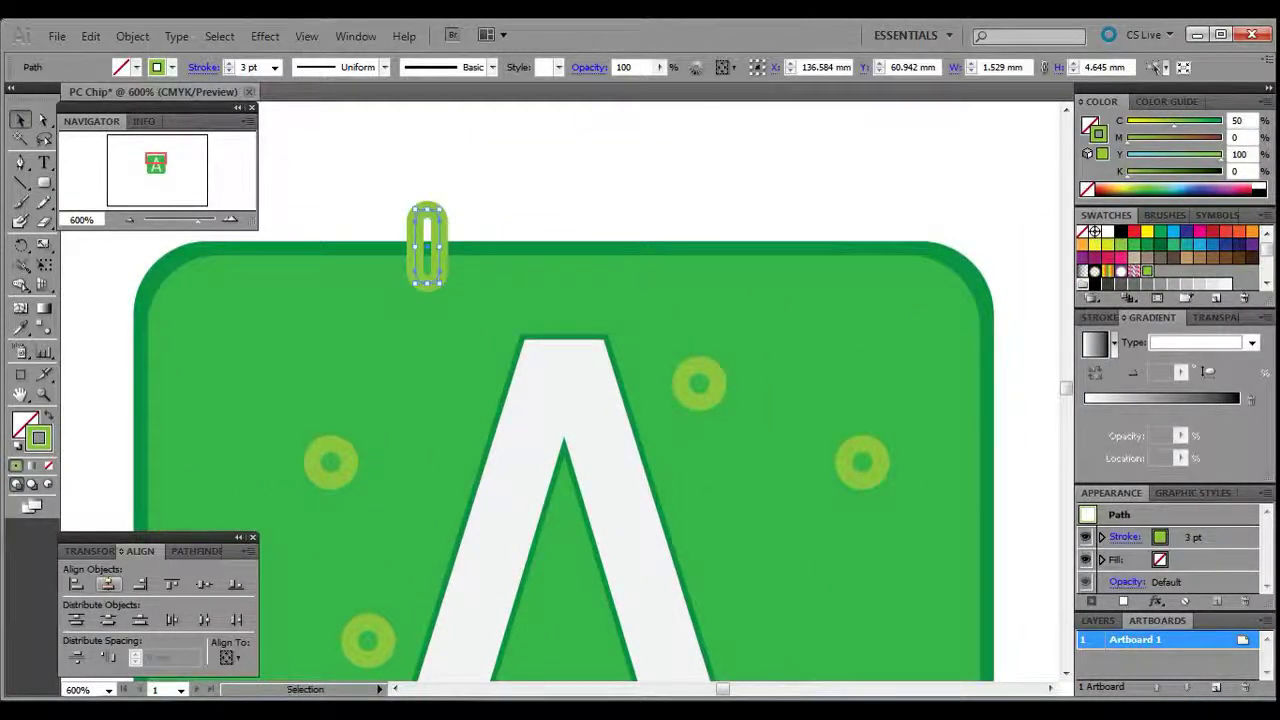
Give the pin a 1 pt grey stroke and a light grey fill (K 5), and place it behind the green square
click(1121, 284)
key(x)
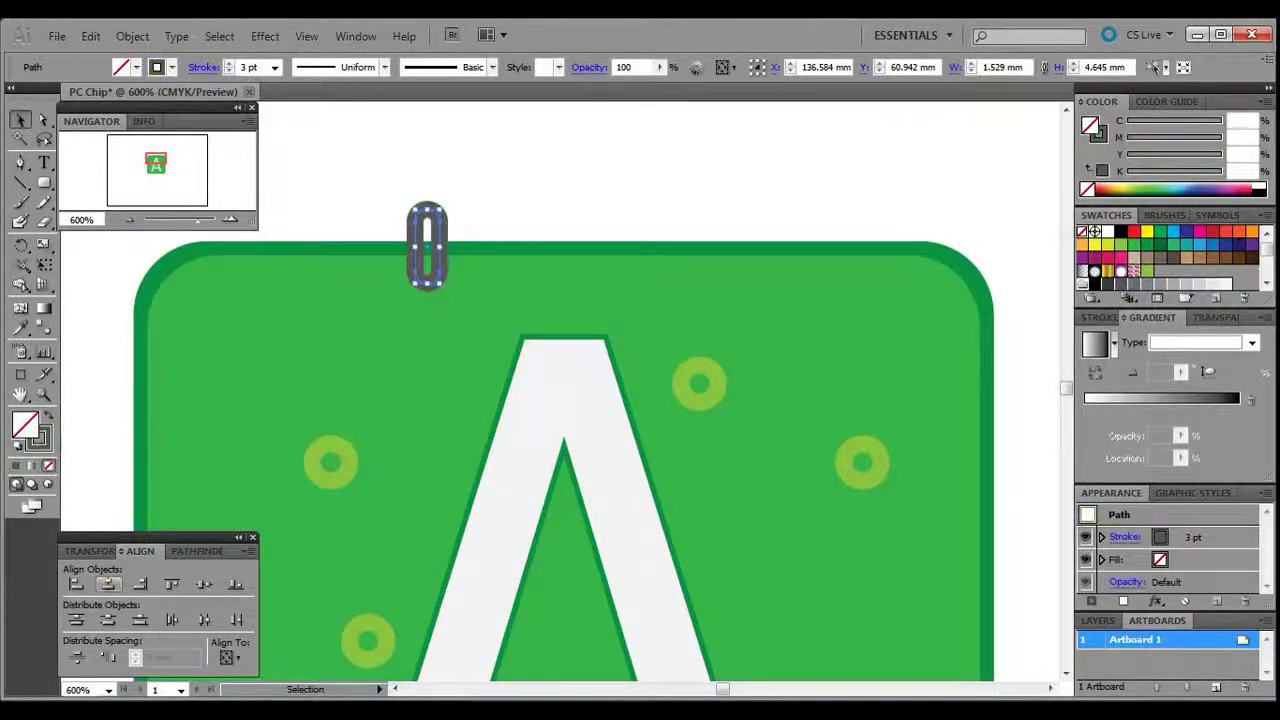
click(1225, 284)
click(275, 68)
click(258, 85)
click(480, 180)
click(427, 250)
key(ctrl+shift+a)
click(427, 247)
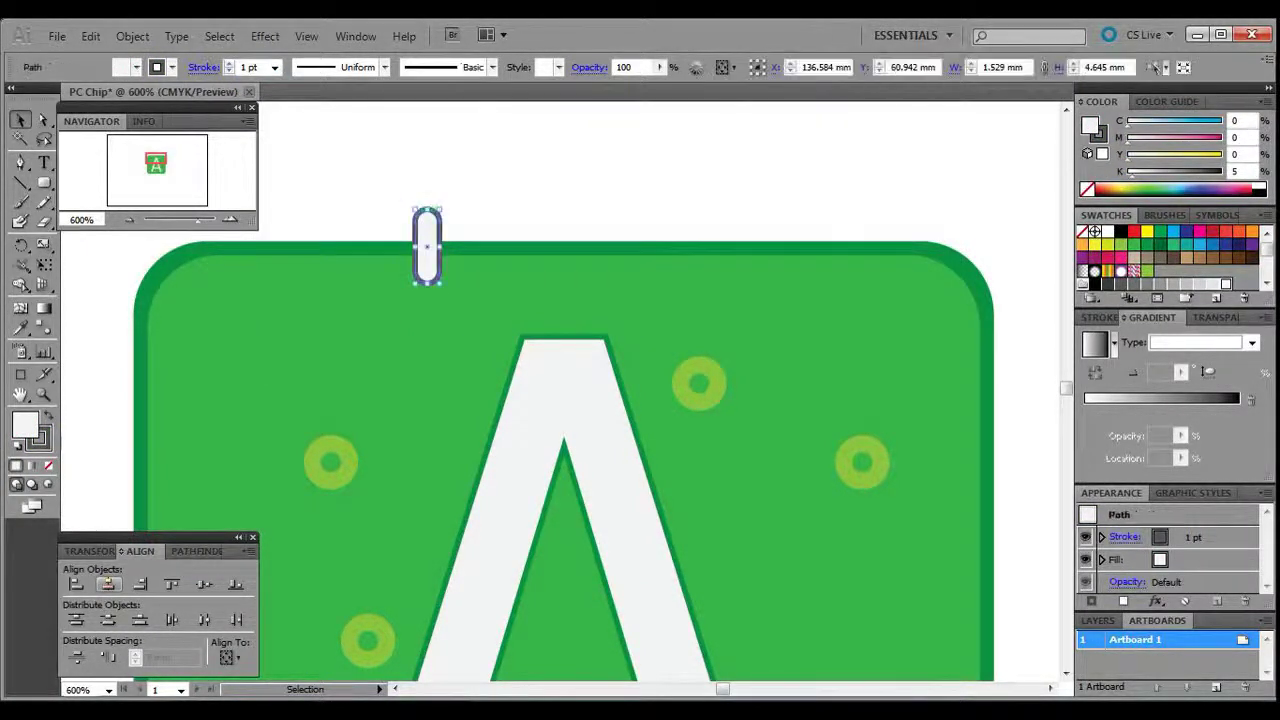
key(x)
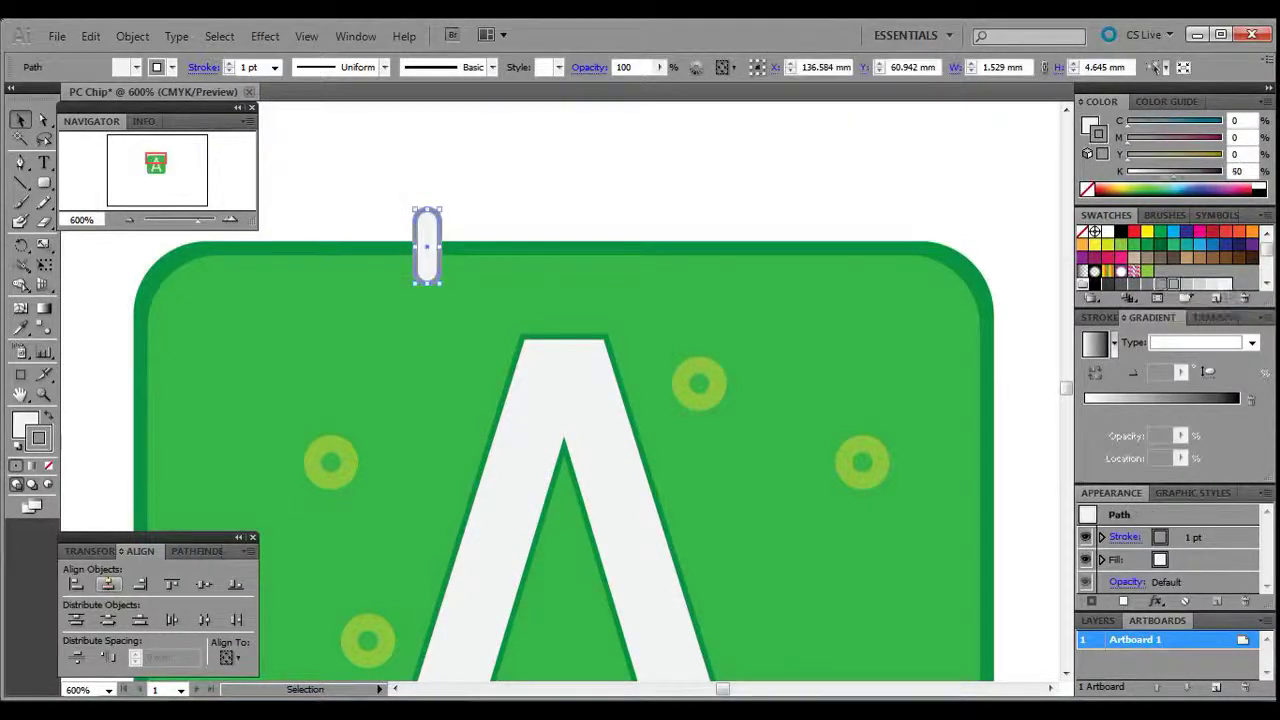
key(x)
key(a)
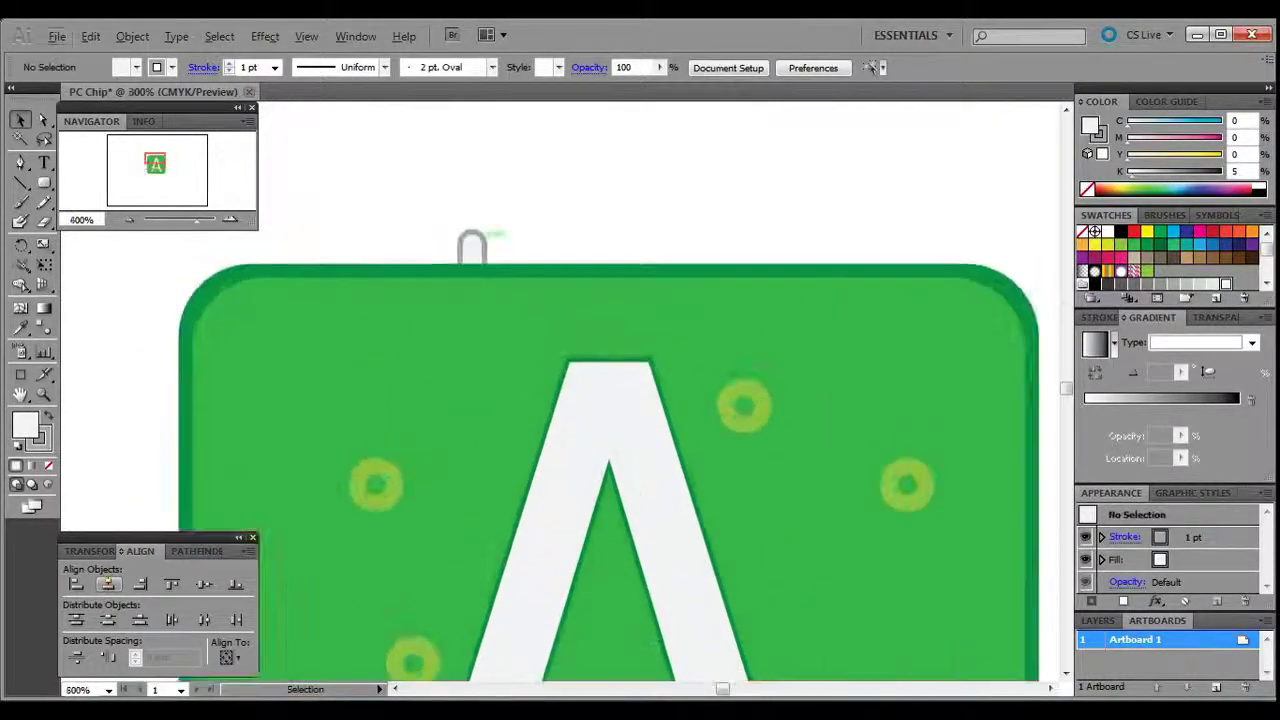
Copy the pin into a row of seven along the top edge and distribute them evenly horizontally
drag(474, 246, 589, 246)
drag(589, 246, 640, 246)
drag(640, 246, 677, 246)
drag(677, 246, 714, 246)
drag(750, 205, 440, 250)
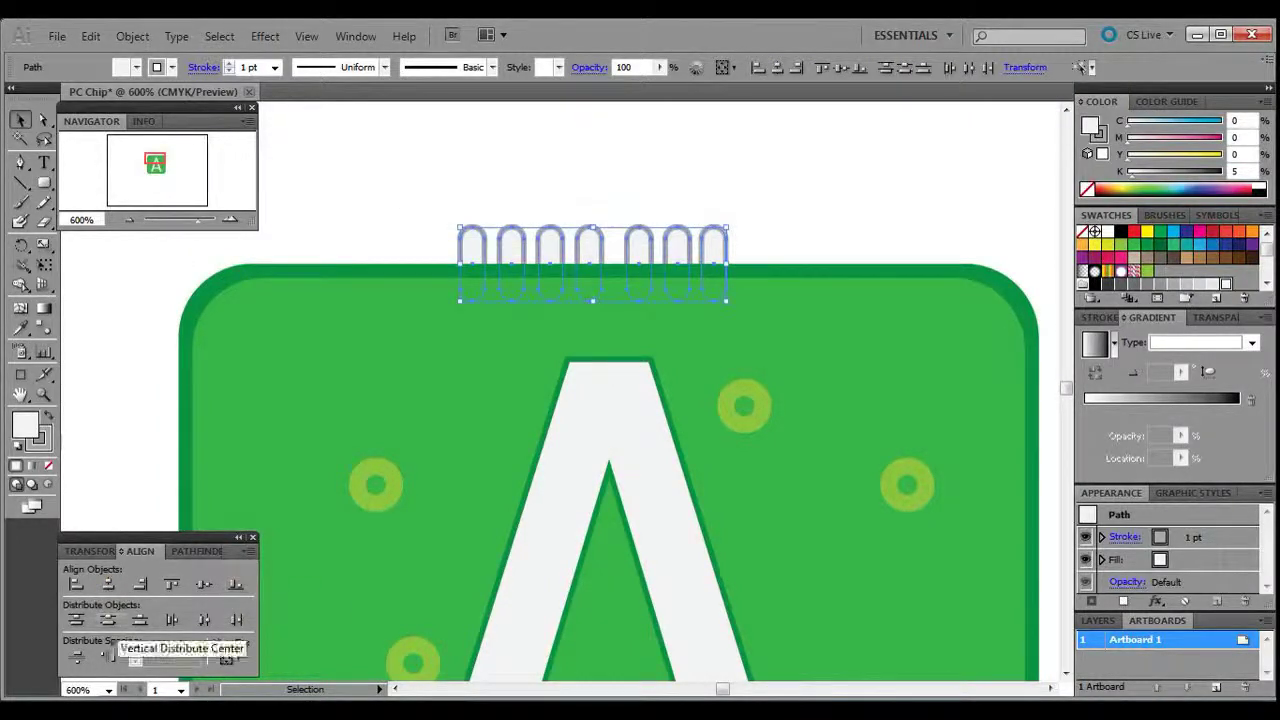
click(204, 620)
Group the seven pins on the top edge
scroll(451, 469, down, 2)
click(780, 224)
drag(817, 189, 640, 224)
key(ctrl+g)
click(700, 180)
Duplicate the pin group onto the square's bottom edge and, turned sideways, onto its left and right edges
scroll(690, 215, right, 3)
scroll(681, 217, up, 3)
key(ctrl+minus)
key(ctrl+minus)
key(ctrl+minus)
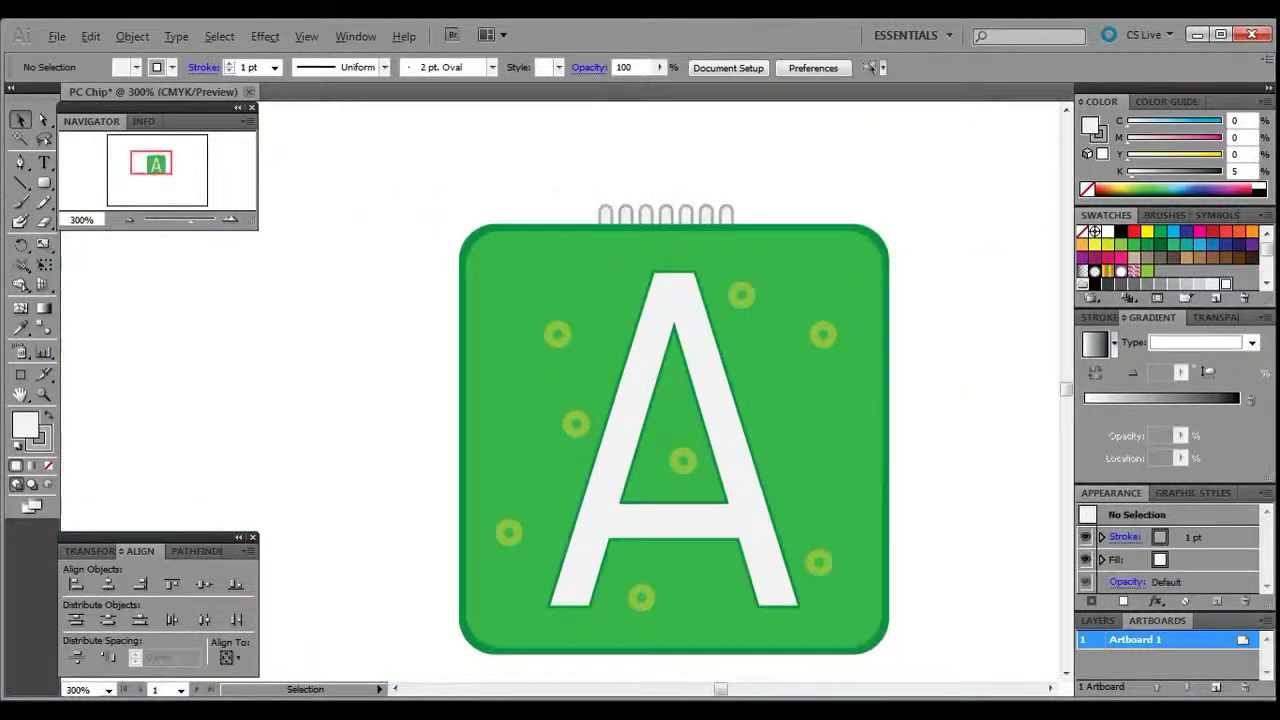
drag(727, 150, 738, 598)
shift+click(700, 148)
drag(702, 145, 512, 428)
drag(158, 375, 466, 355)
Group the pin rows on all four sides of the chip together
shift+click(700, 598)
shift+click(700, 148)
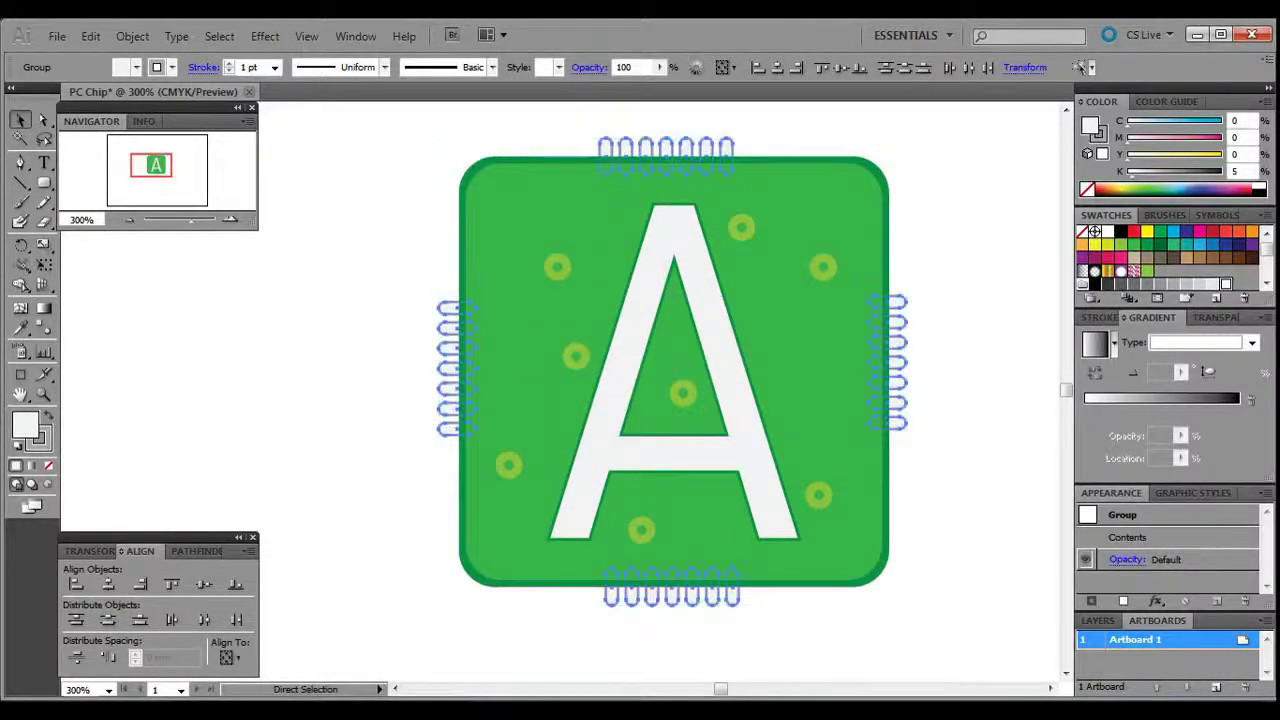
key(ctrl+g)
key(ctrl+shift+a)
Set the Pen tool to no fill and a 2 pt yellow-green stroke (C 50, Y 100), and delete the trial path beside the chip
scroll(660, 370, right, 2)
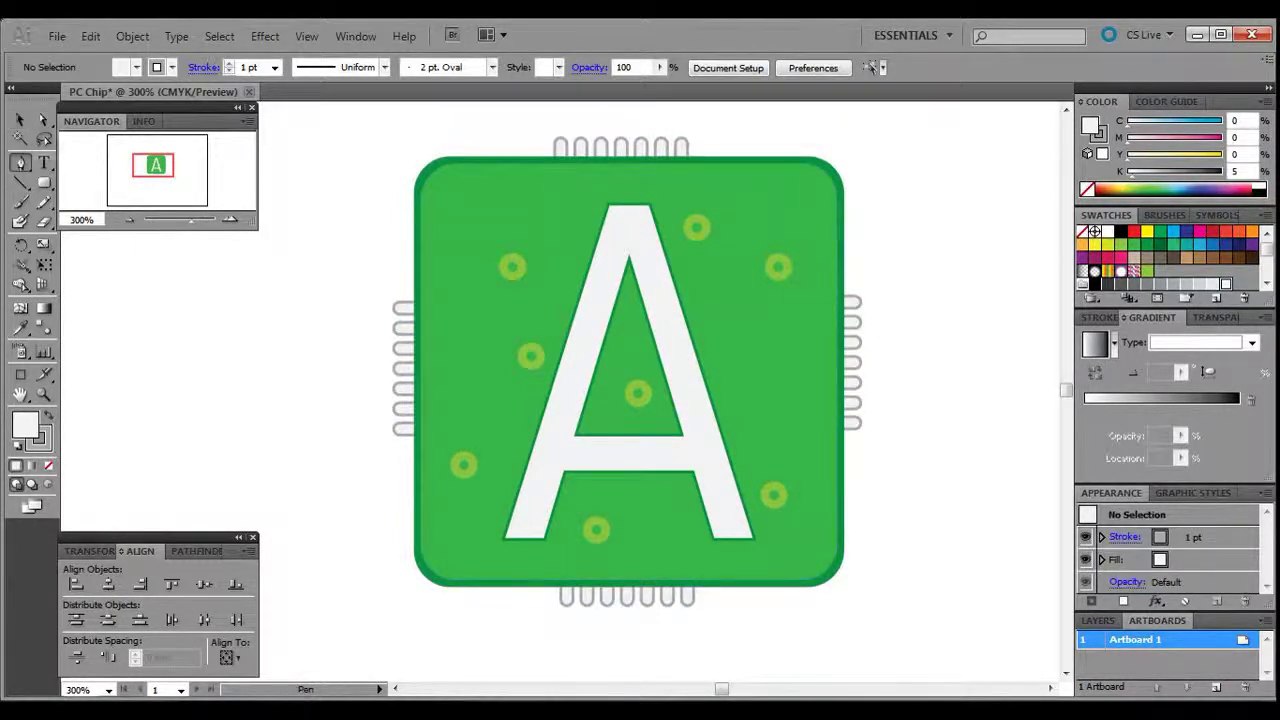
click(1121, 244)
key(shift+x)
key(slash)
key(x)
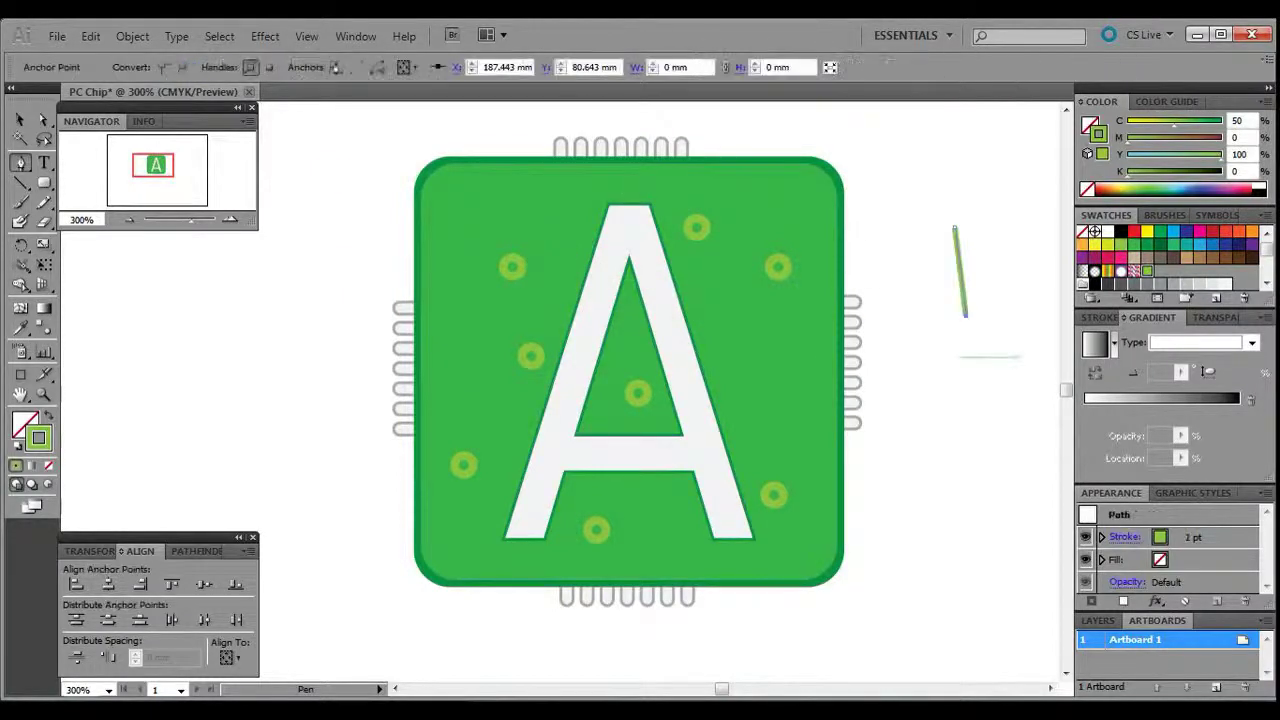
key(Delete)
key(Delete)
Draw an angled circuit trace from the ring right of the A's apex up to the chip's top edge
scroll(675, 246, up, 1)
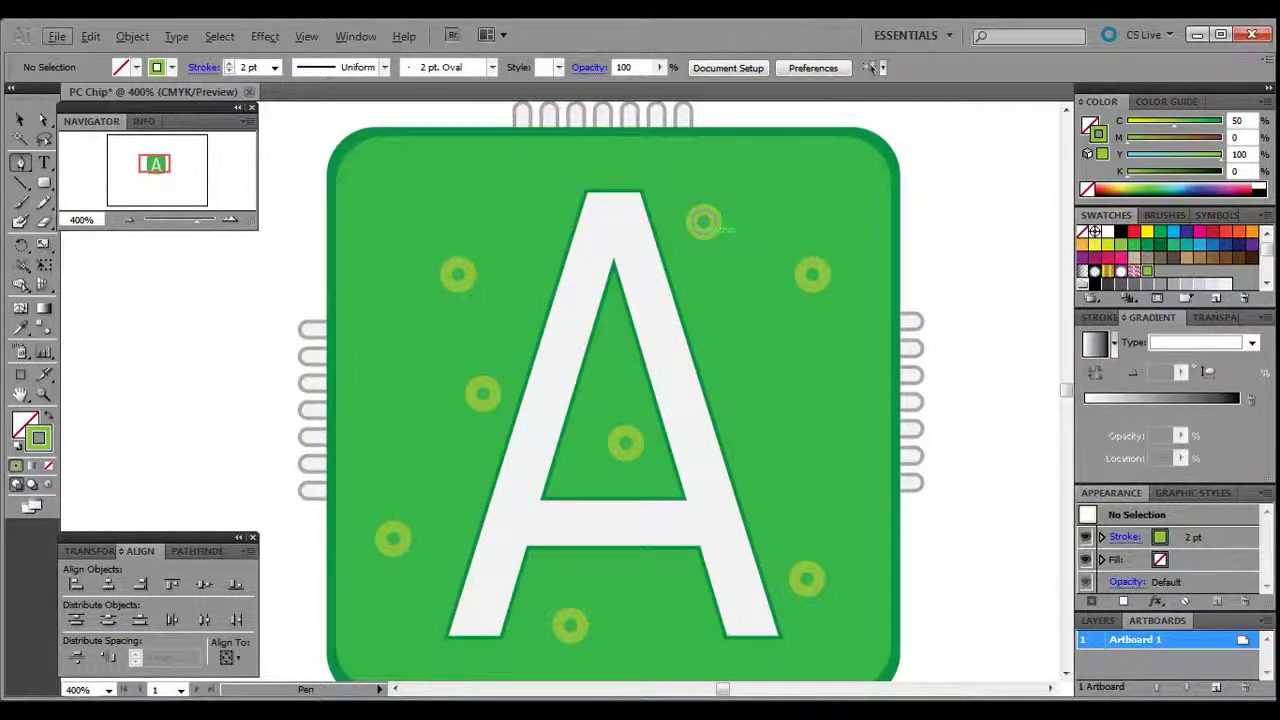
scroll(717, 236, down, 1)
scroll(717, 232, up, 1)
click(700, 211)
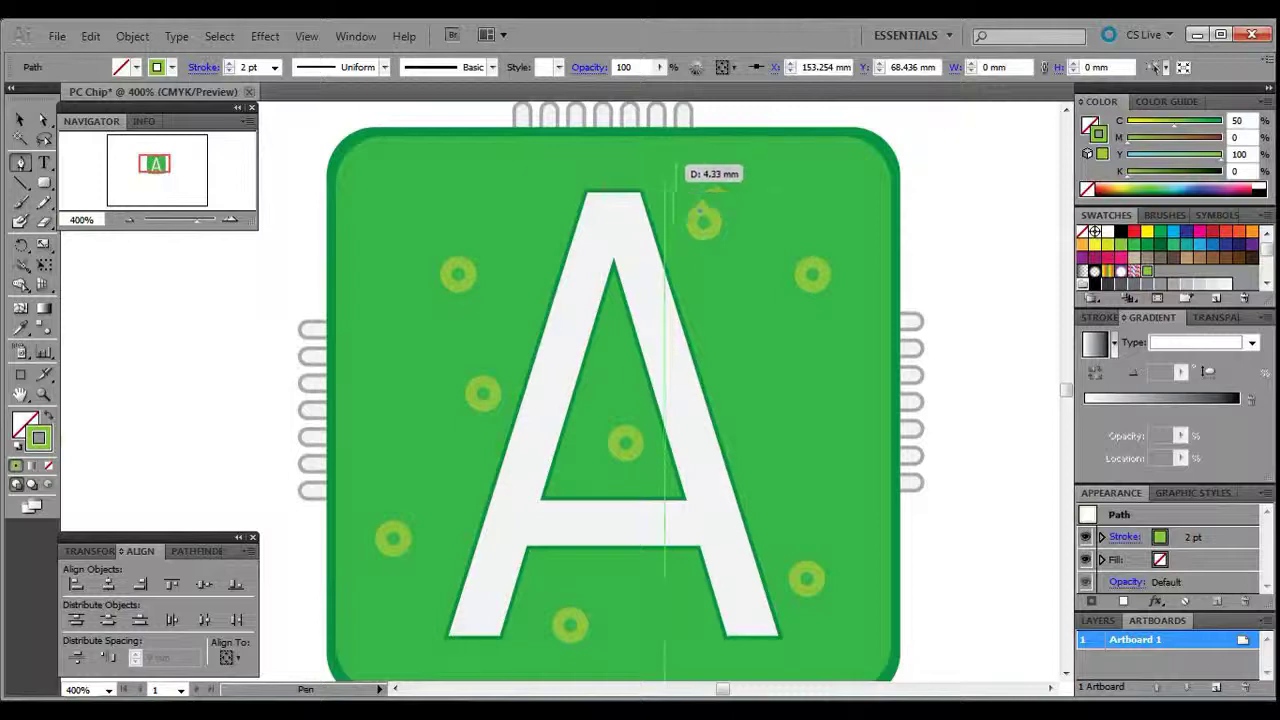
shift+click(672, 183)
click(671, 137)
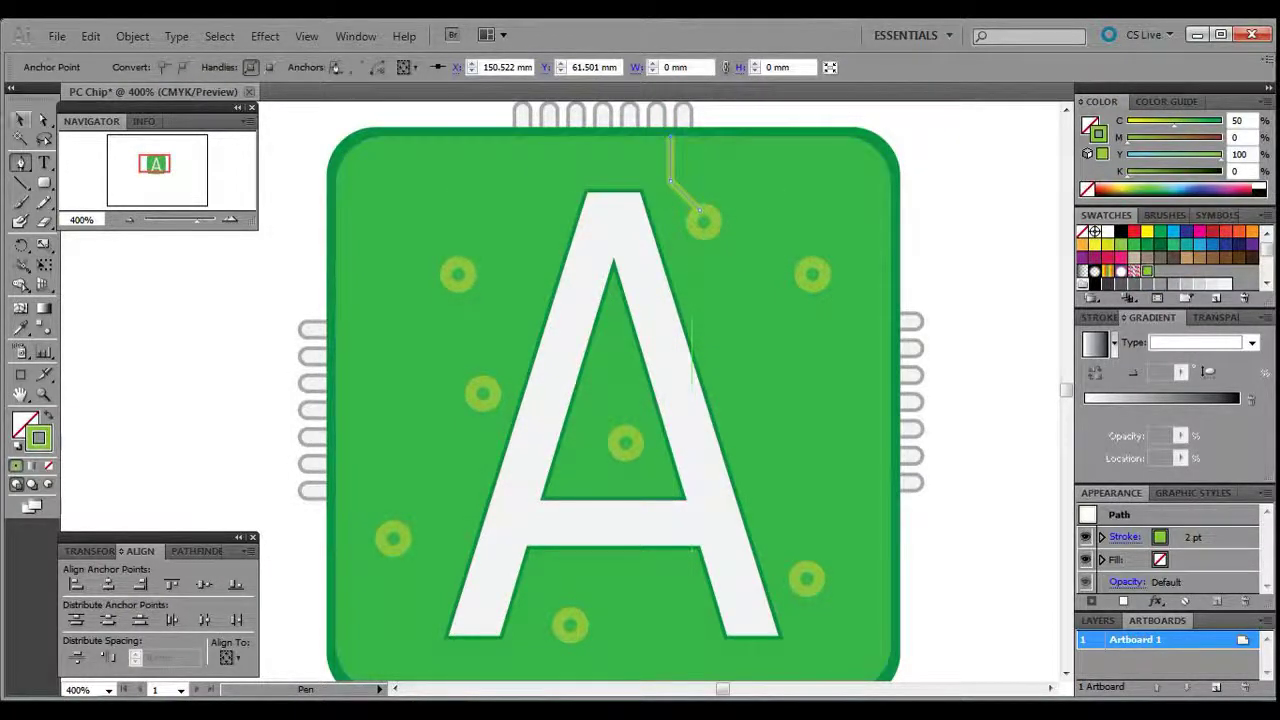
key(ctrl+shift+a)
Draw an angled trace from the upper-left ring to the chip's top edge below the leftmost pin
scroll(657, 381, down, 1)
scroll(657, 381, up, 1)
click(467, 268)
click(518, 217)
click(518, 129)
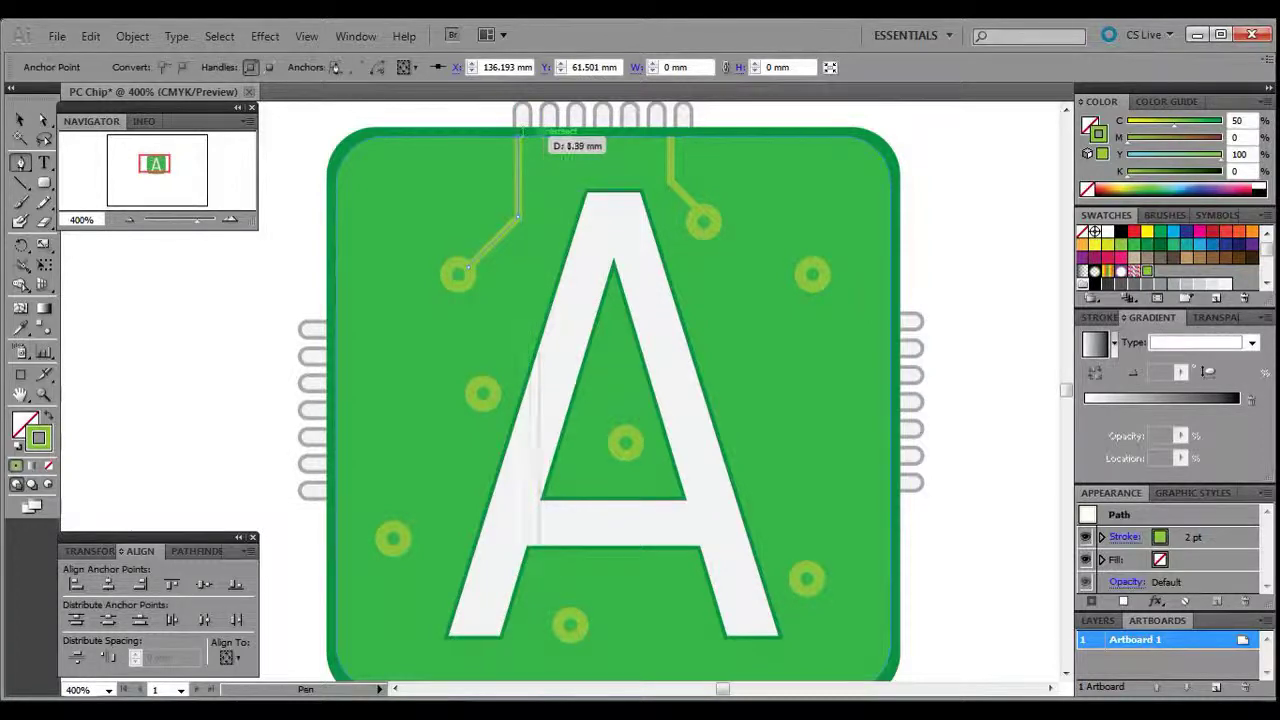
key(ctrl+shift+a)
Draw a stepped trace from the ring beside the A's left leg to the chip's left edge
scroll(470, 348, down, 2)
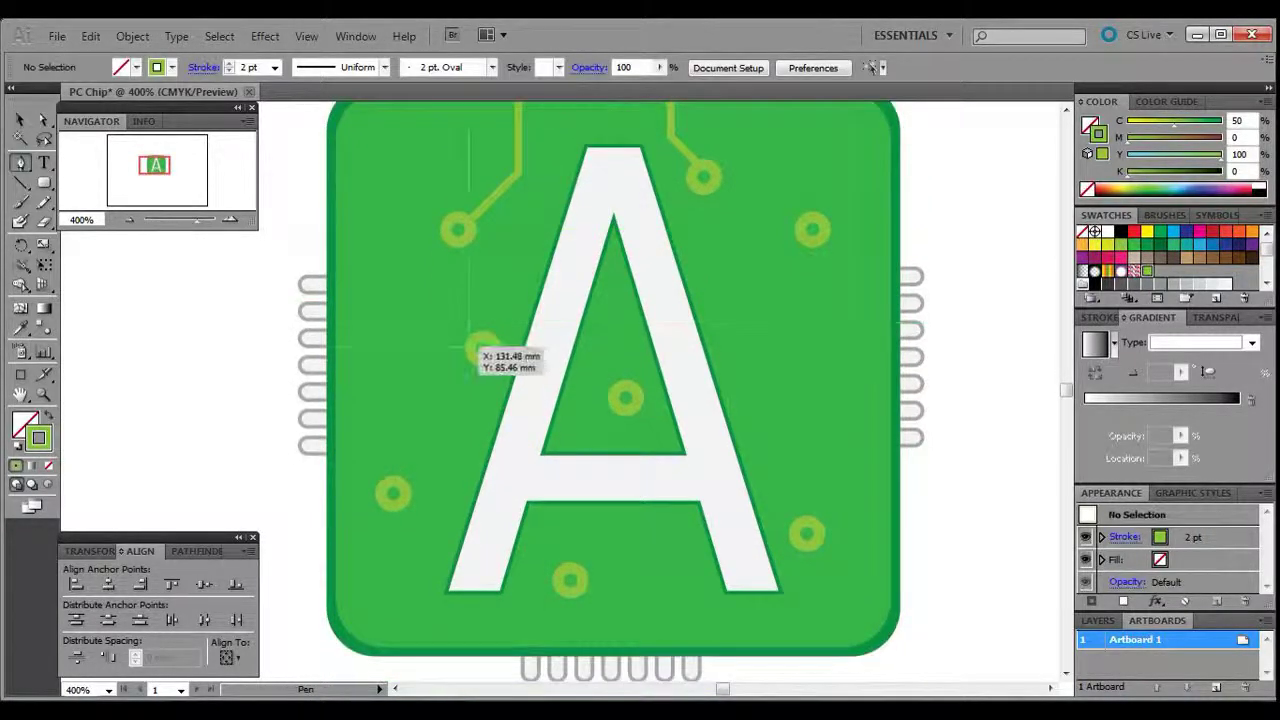
click(469, 348)
click(447, 348)
click(415, 316)
click(335, 316)
key(ctrl+shift+a)
Draw a bent trace from the lower-left ring up and across to the chip's left edge
scroll(338, 318, down, 3)
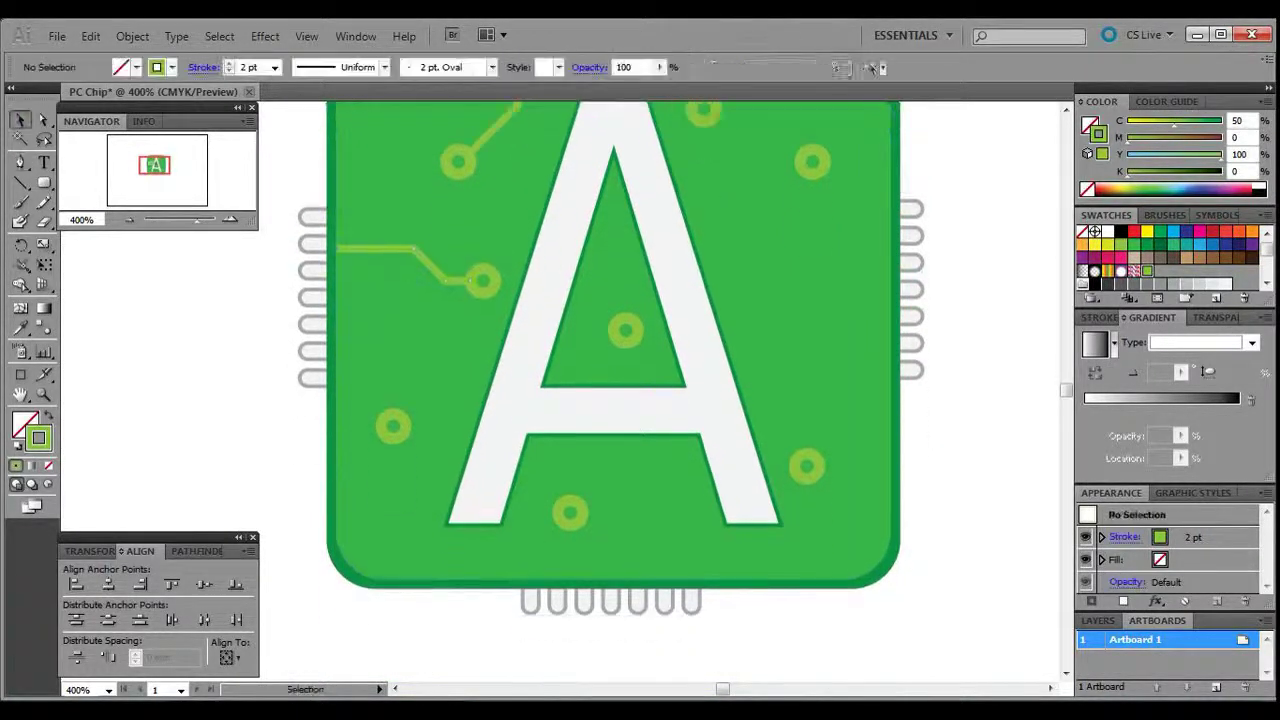
click(390, 427)
click(394, 372)
click(370, 339)
click(336, 339)
key(ctrl+shift+a)
Draw a short trace from the ring between the A's legs down to the chip's bottom edge
scroll(380, 360, down, 3)
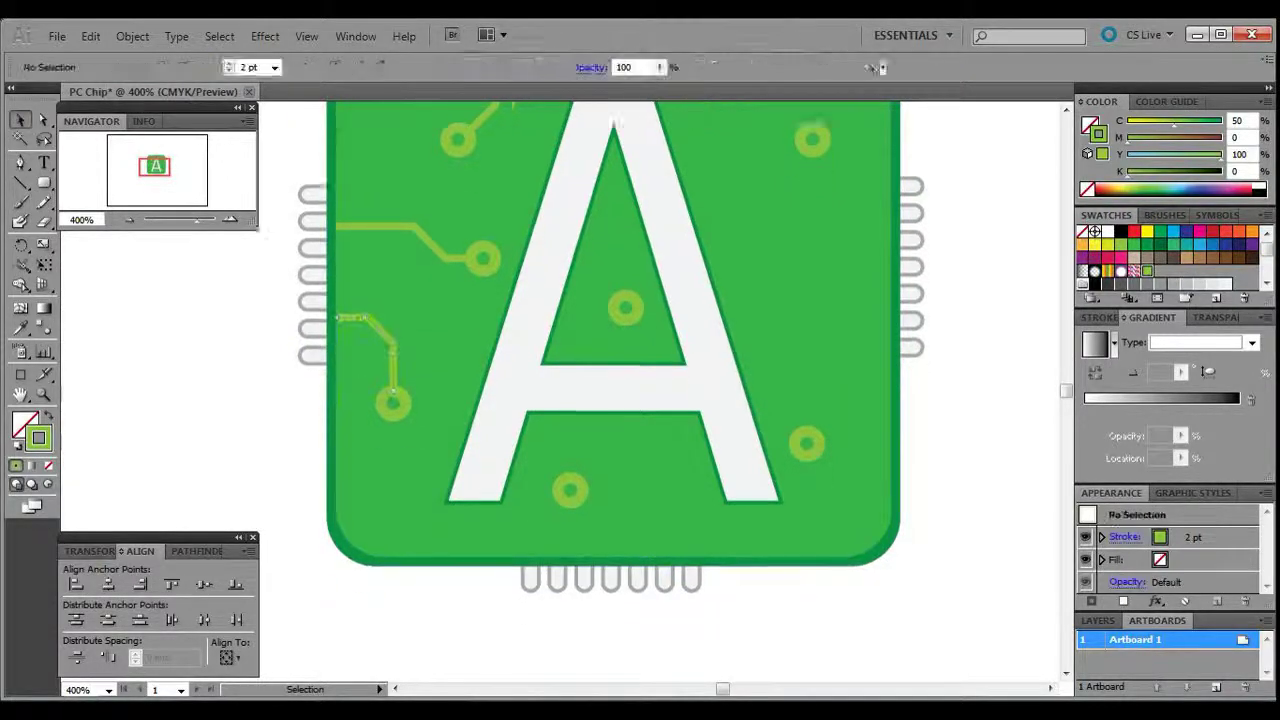
key(p)
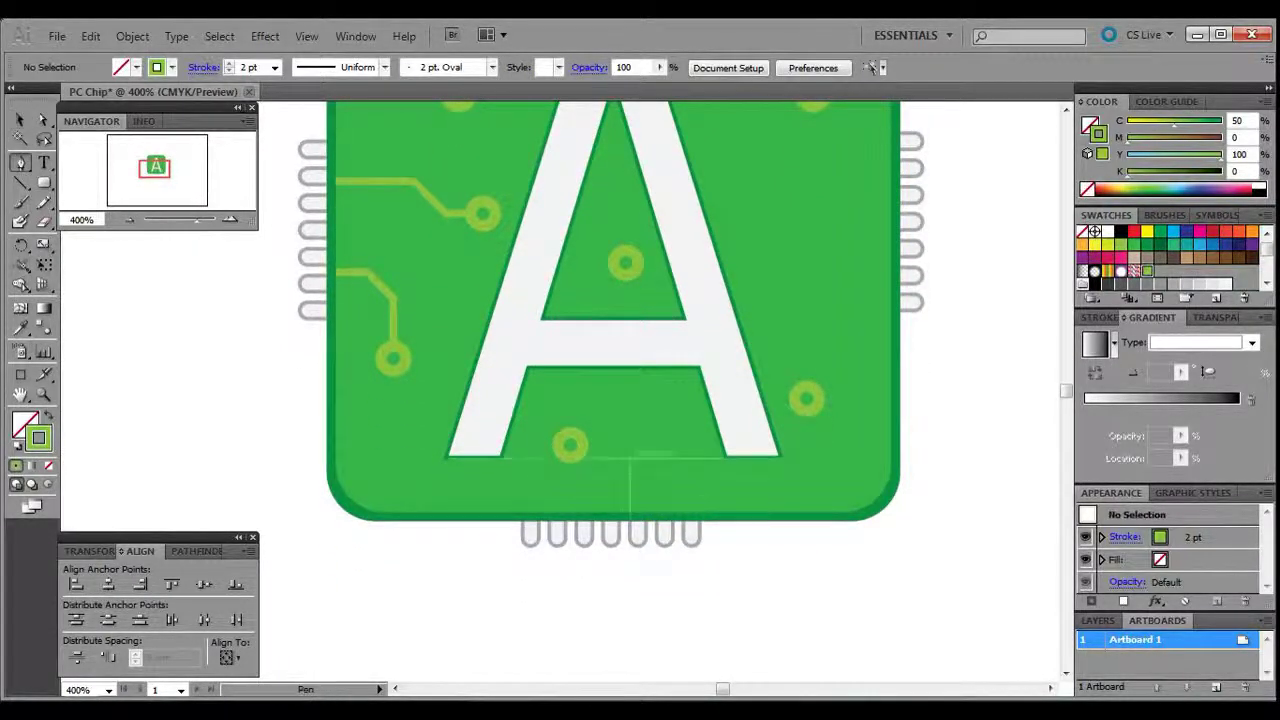
click(578, 463)
click(582, 512)
key(ctrl+shift+a)
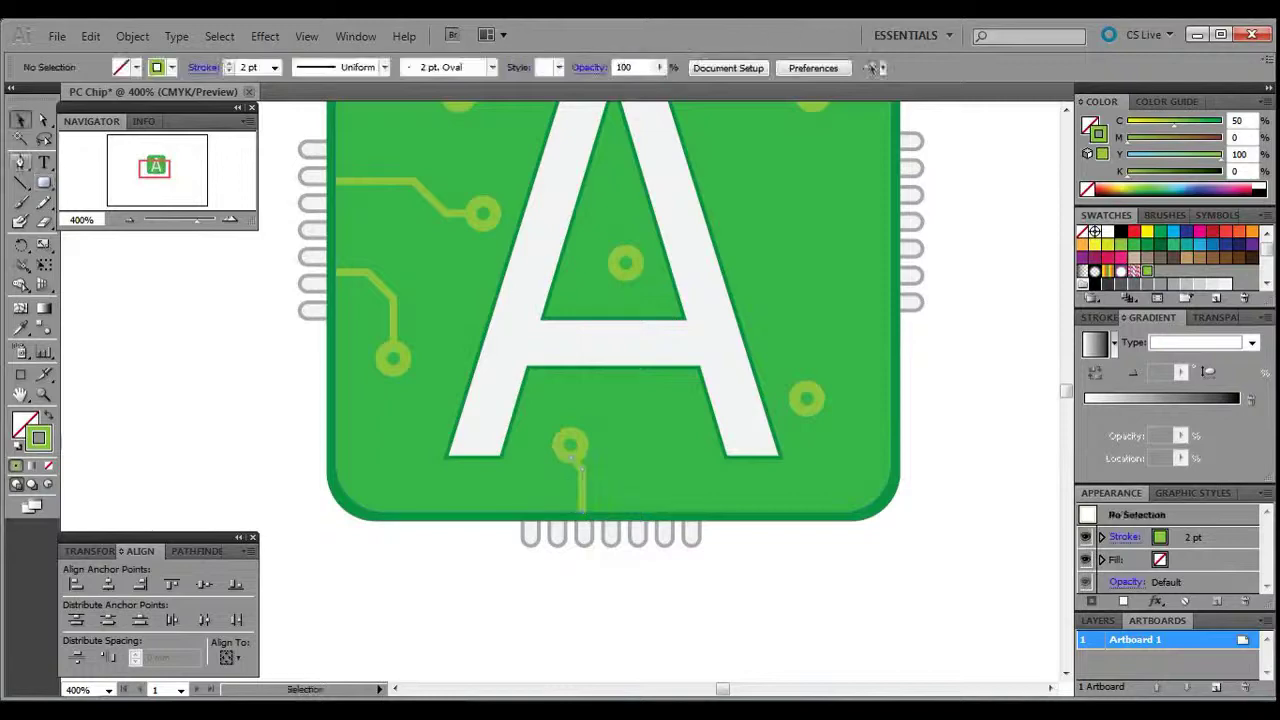
Draw a trace from the ring inside the A down to the chip's bottom edge and send it behind the letter
click(626, 270)
click(610, 290)
click(610, 510)
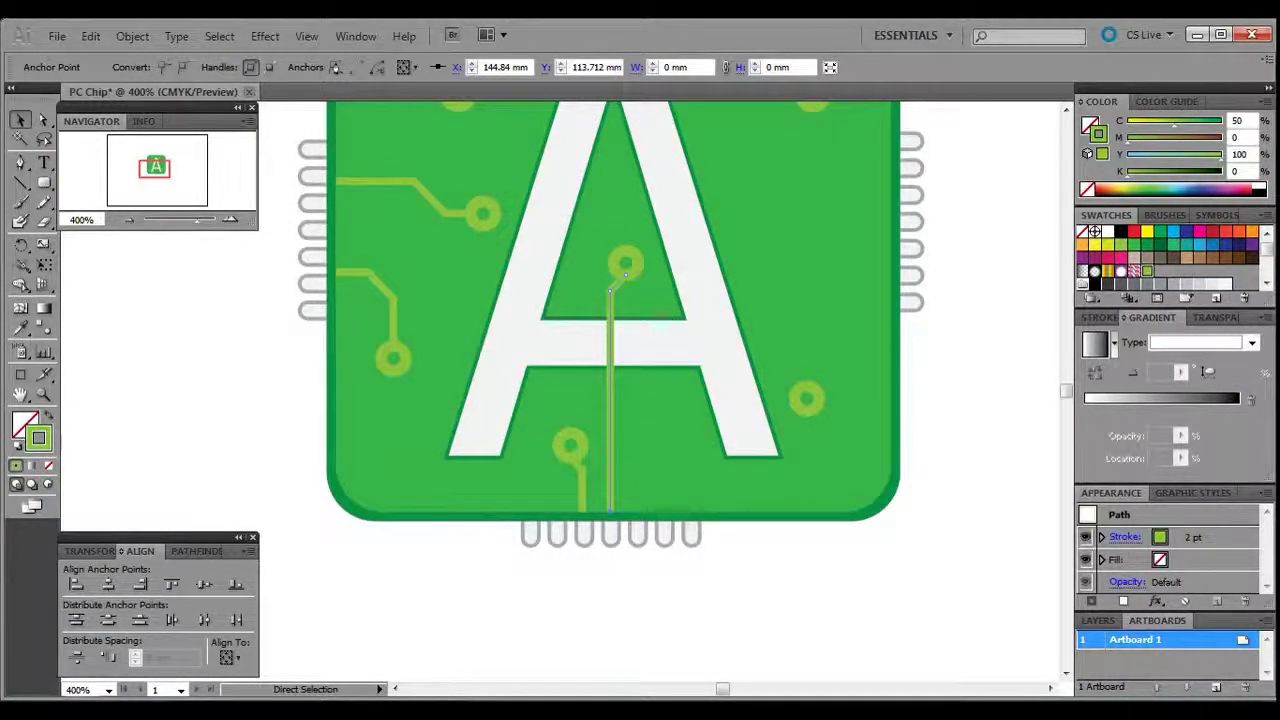
key(ctrl+[)
click(248, 357)
Draw a bent trace from the lower-right ring up and across to the chip's right edge
scroll(248, 357, right, 7)
scroll(248, 357, up, 1)
key(p)
click(650, 409)
click(650, 317)
click(684, 284)
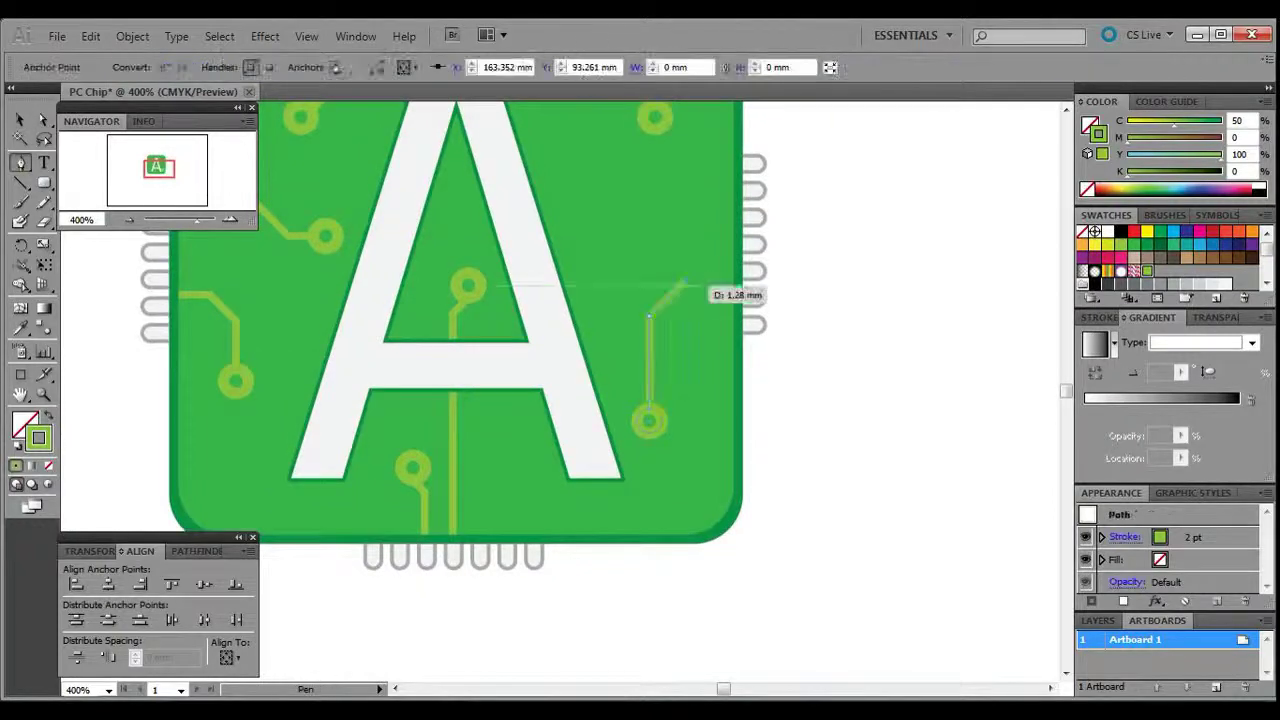
click(735, 280)
scroll(738, 290, up, 3)
key(ctrl+shift+a)
Try to draw a long bent trace from the upper-right ring down to the chip's right edge, near the middle pins
click(655, 313)
click(655, 403)
click(683, 434)
click(735, 434)
key(v)
click(982, 287)
scroll(982, 287, down, 2)
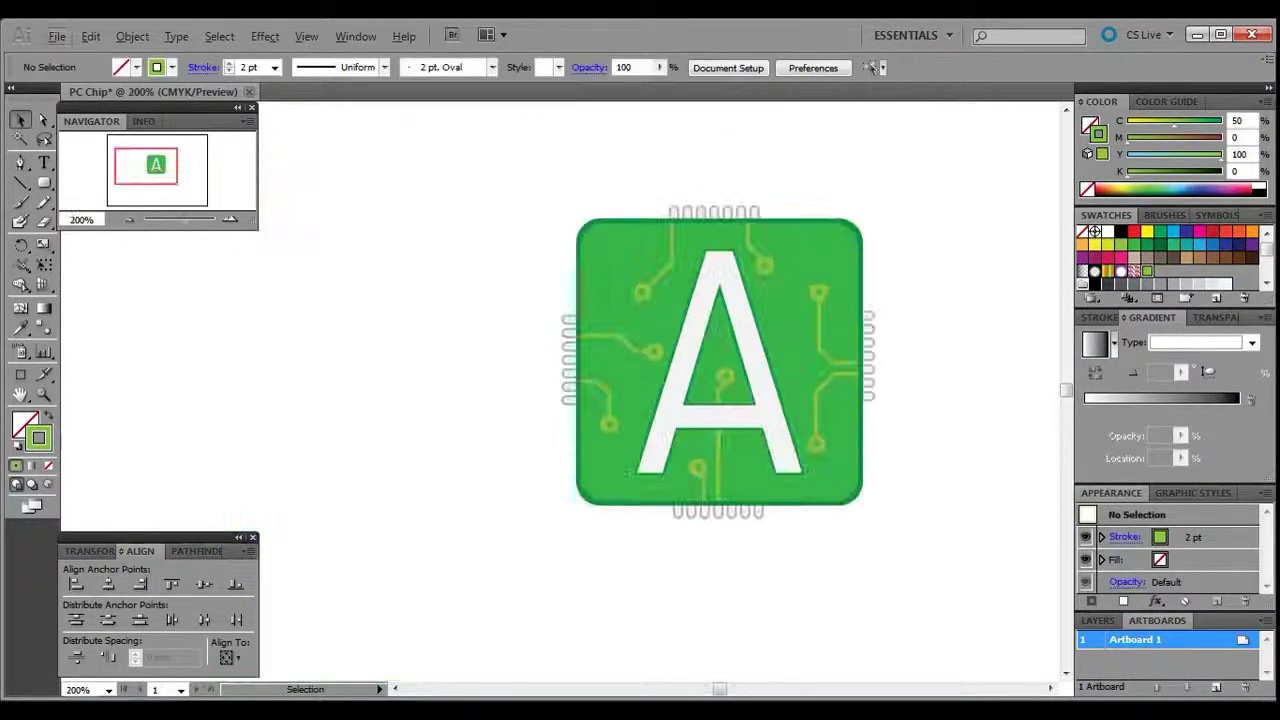
key(ctrl+plus)
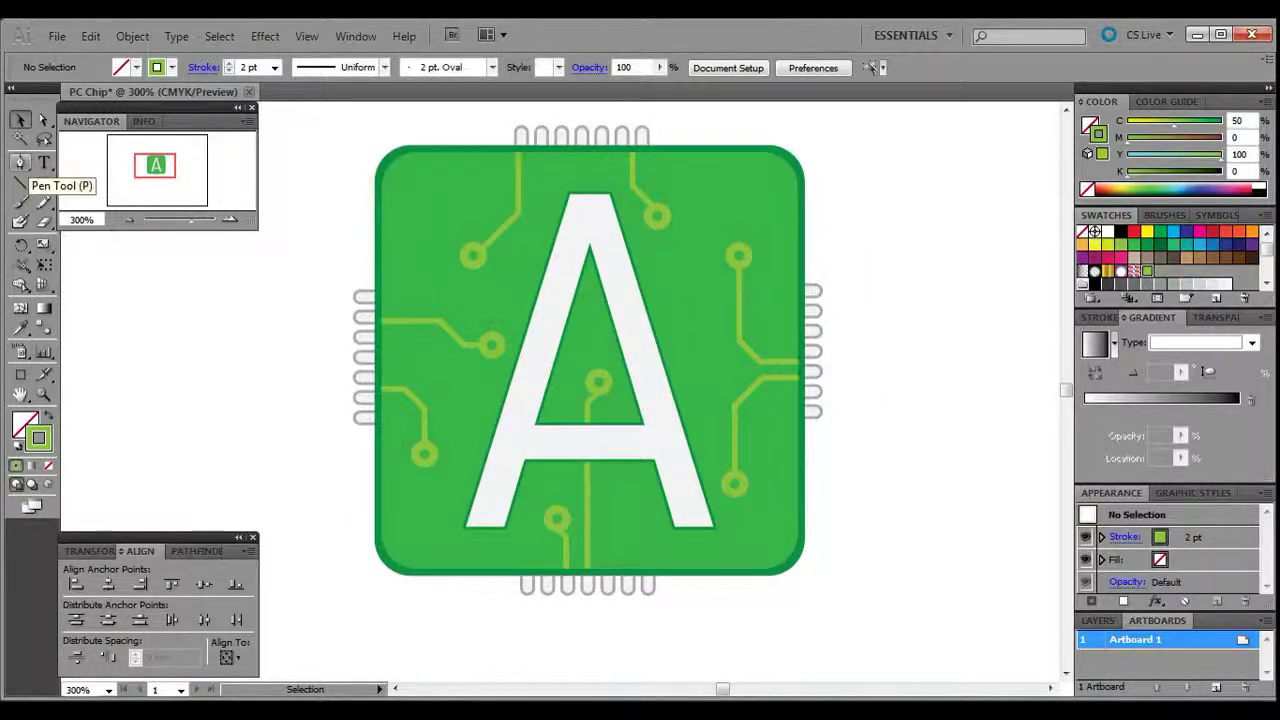
key(ctrl+z)
Draw a short angled trace from the upper-right ring down and across to the chip's right edge
click(738, 265)
click(738, 285)
click(771, 318)
click(799, 318)
key(v)
click(882, 380)
Draw a bent trace from the ring inside the A to the chip's right edge and place it behind the letter
click(601, 373)
click(618, 357)
click(799, 357)
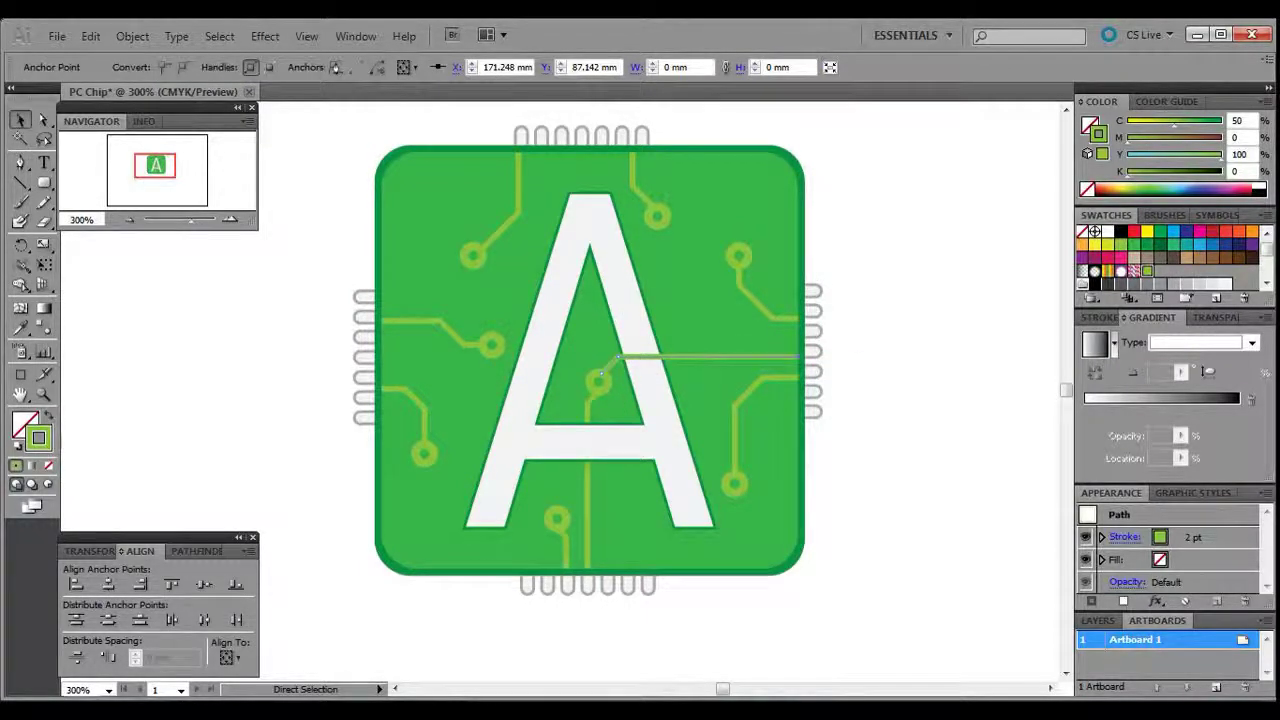
click(858, 329)
scroll(858, 329, down, 2)
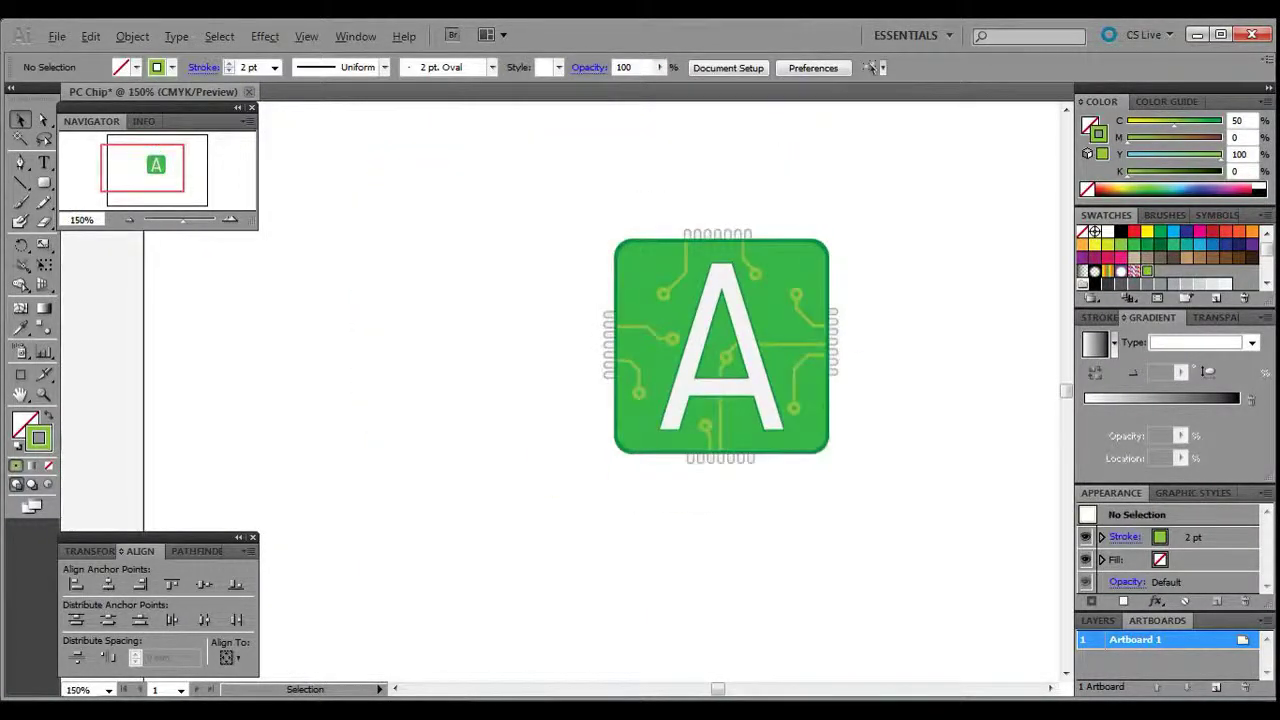
scroll(858, 329, up, 2)
scroll(587, 360, down, 1)
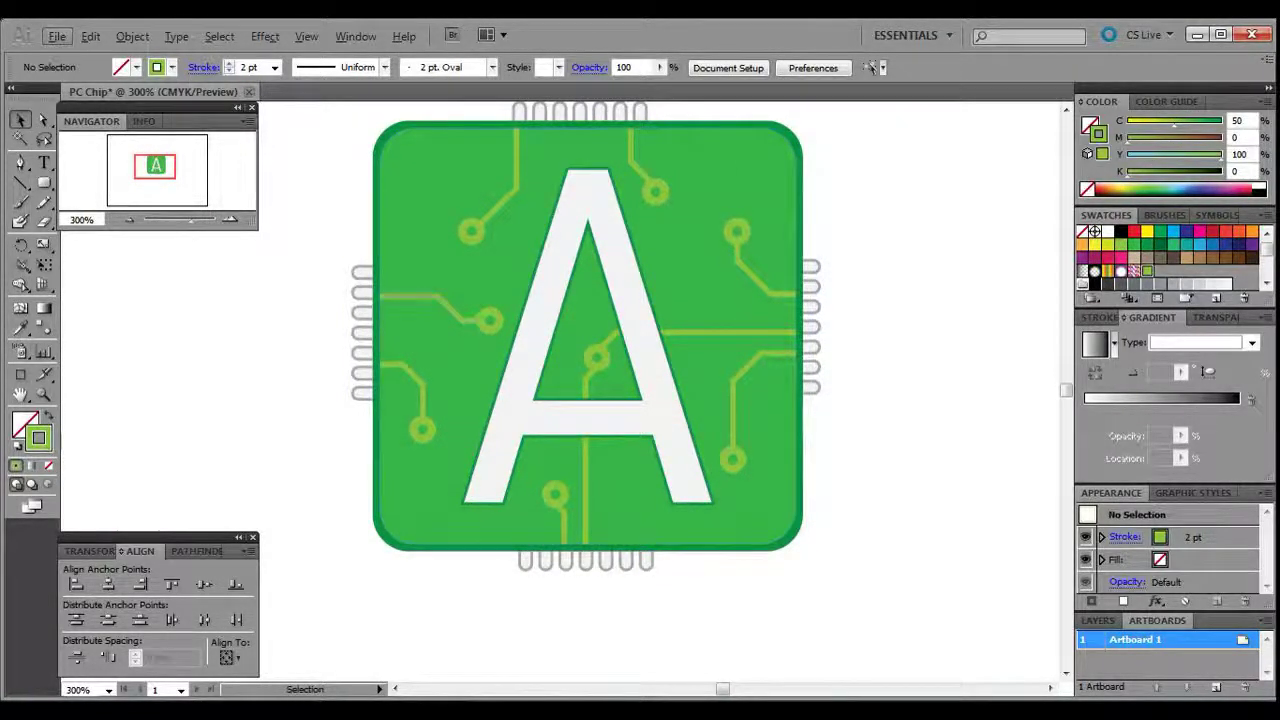
Move the whole chip artwork up and to the left, and place a duplicate of it to its right
scroll(397, 431, down, 2)
drag(298, 234, 640, 576)
drag(461, 334, 328, 277)
drag(332, 286, 624, 294)
scroll(897, 300, up, 1)
scroll(548, 306, up, 1)
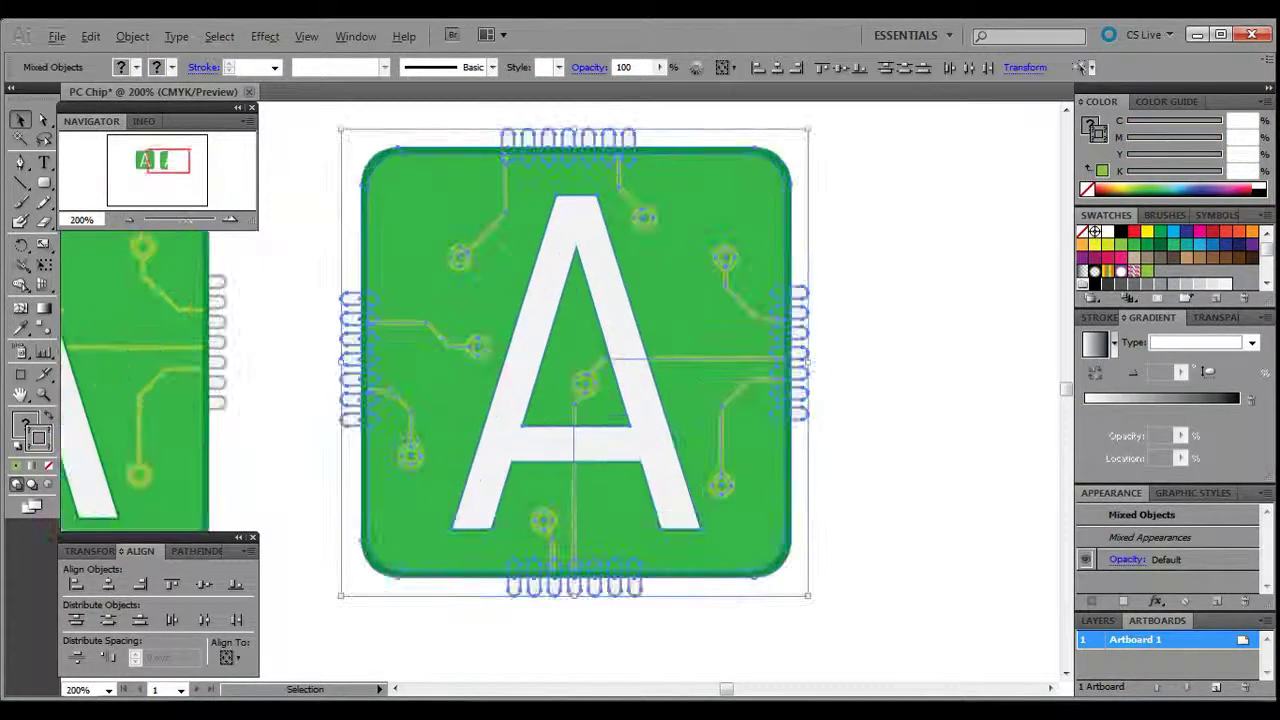
Start recoloring the duplicate chip's artwork by changing the light green of its traces and rings to C 50, Y 0
click(90, 37)
mouse_move(156, 388)
click(472, 388)
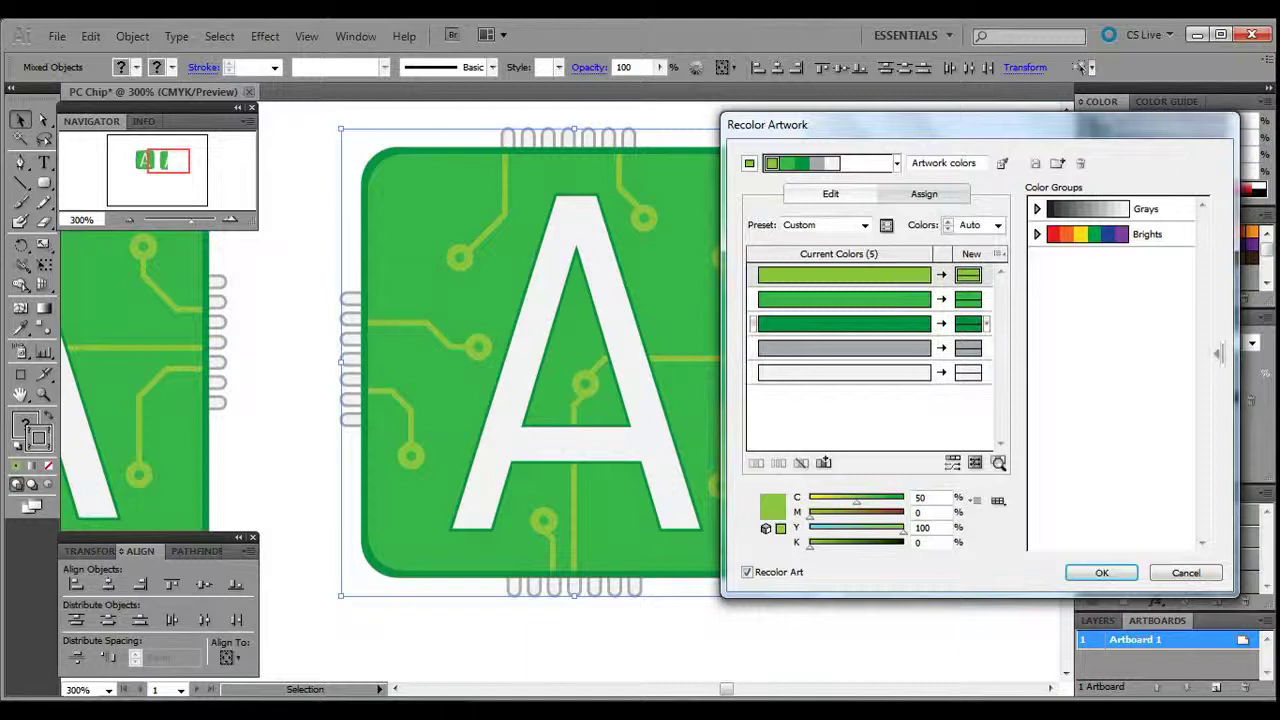
click(968, 275)
drag(904, 532, 810, 532)
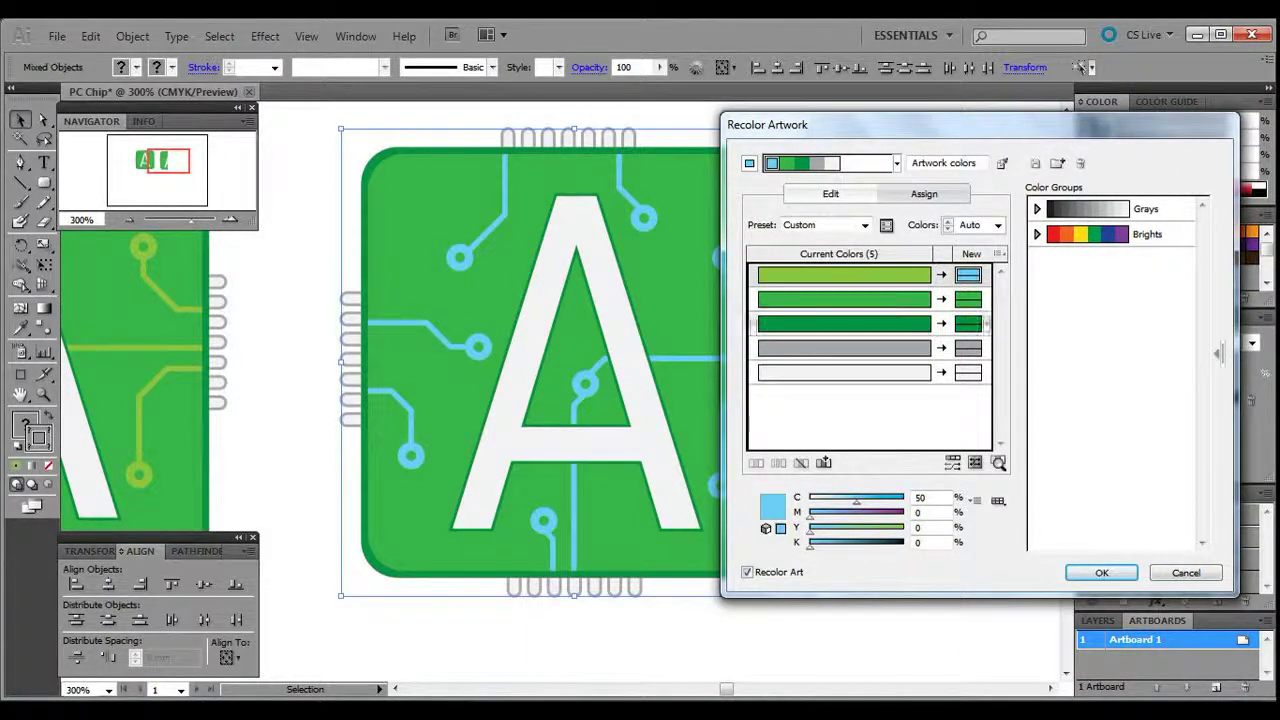
Recolor the copy's body green to cyan blue and its dark green outline to C 100, Y 0, K 16
click(968, 299)
drag(904, 532, 810, 532)
drag(880, 502, 809, 518)
click(968, 324)
drag(810, 547, 824, 549)
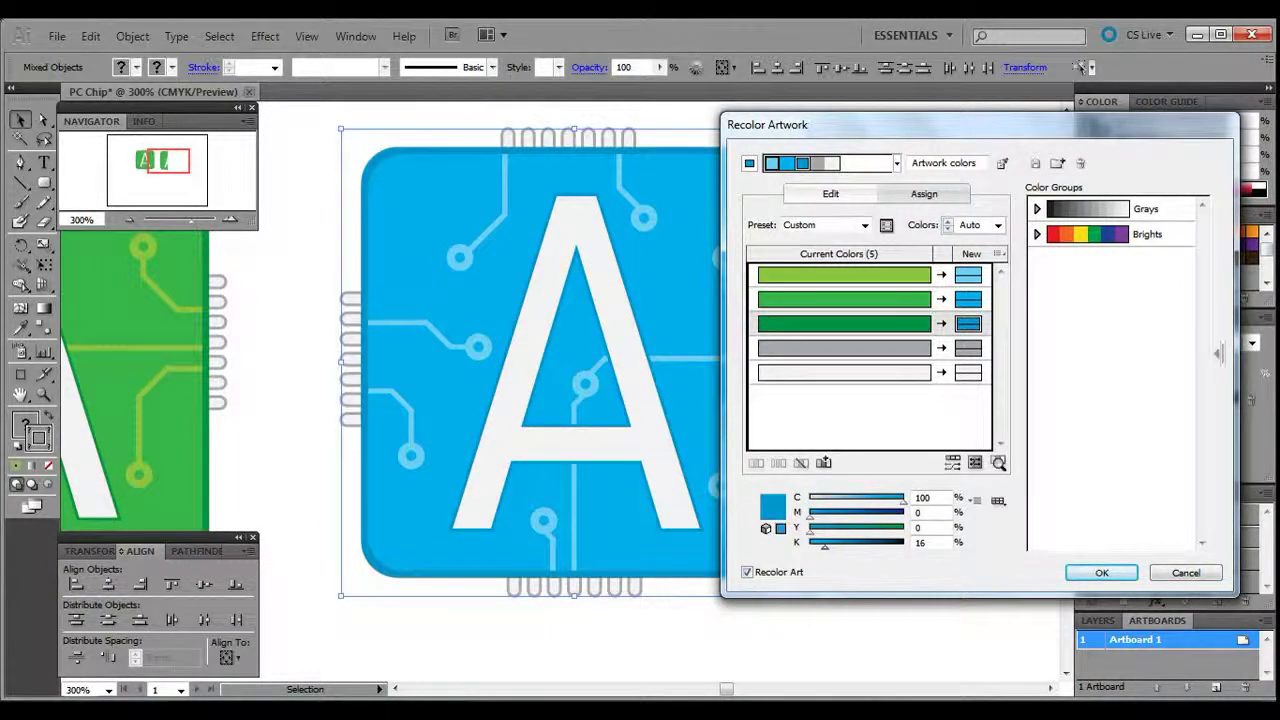
Deepen the copy's body and trace blues, darken the outline blue, and apply the recoloring
click(968, 299)
mouse_move(810, 517)
mouse_down()
mouse_move(902, 517)
mouse_move(853, 517)
mouse_move(904, 502)
mouse_move(809, 517)
mouse_up()
click(968, 275)
click(968, 324)
drag(824, 547, 848, 547)
click(1101, 573)
click(1030, 445)
scroll(1030, 445, down, 2)
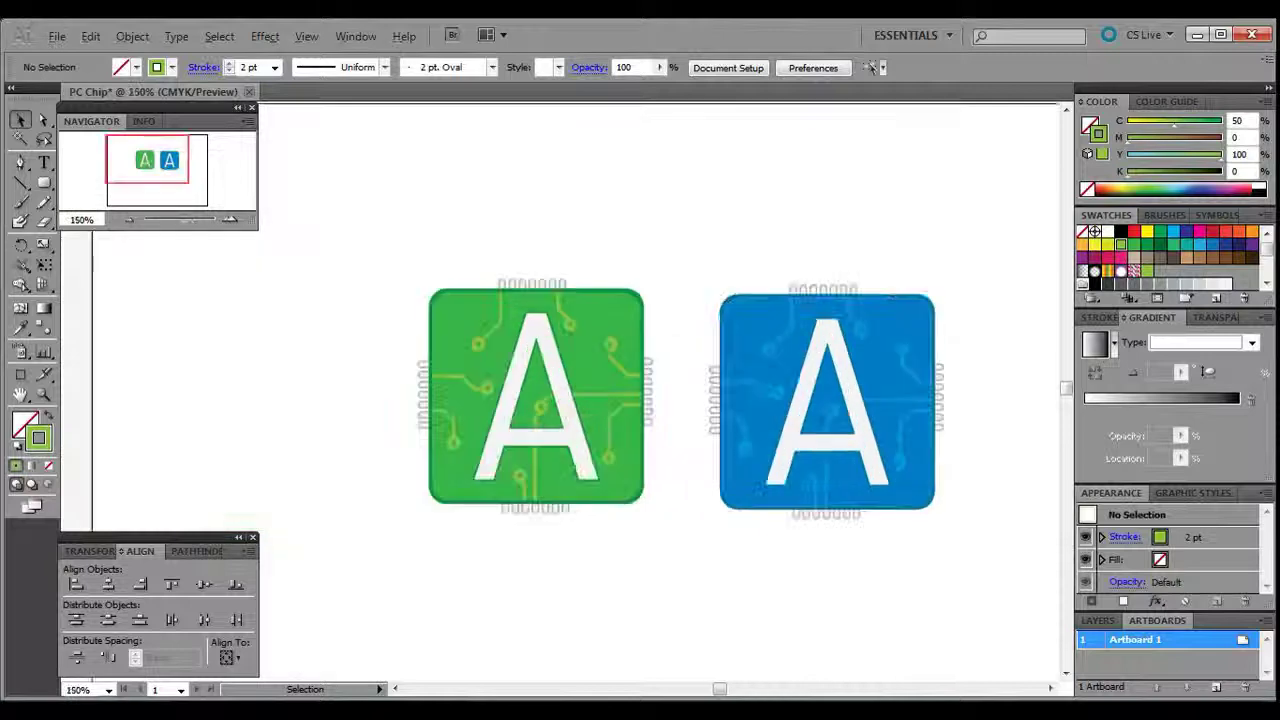
Move the blue chip farther right, level with the green chip, and group its artwork
scroll(890, 470, up, 1)
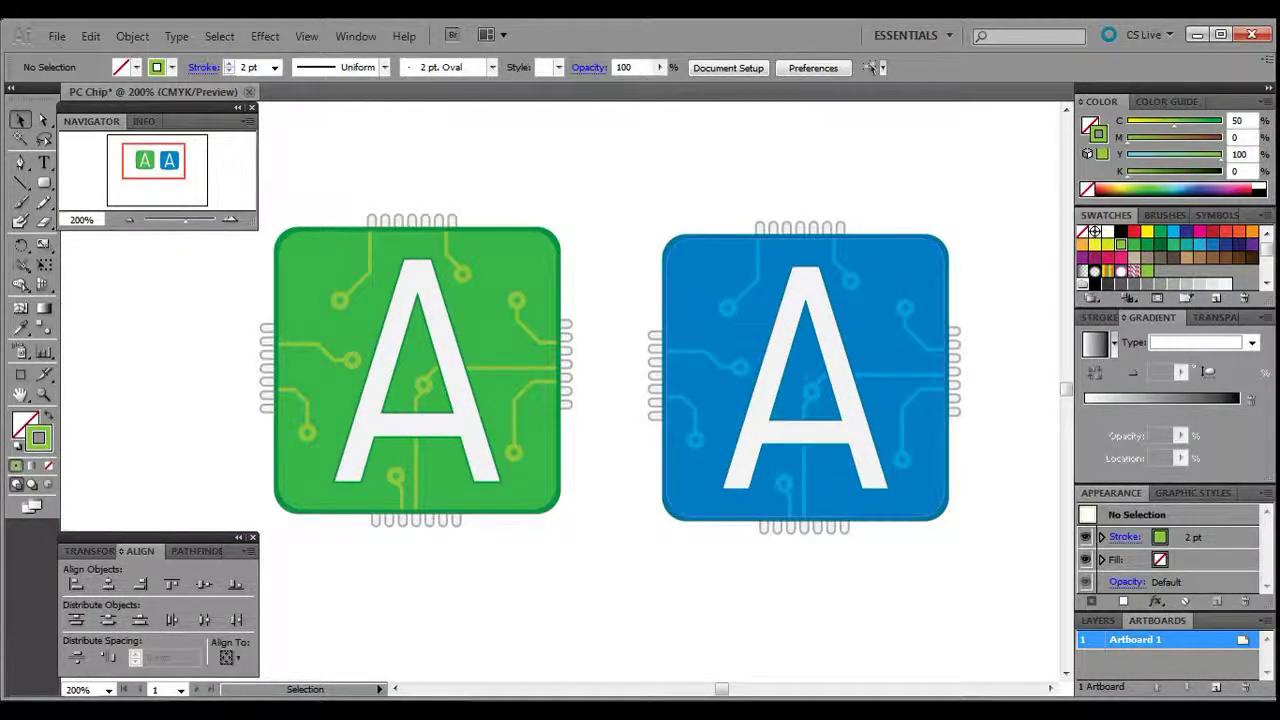
drag(998, 566, 658, 202)
drag(657, 352, 693, 345)
key(ctrl+g)
click(630, 420)
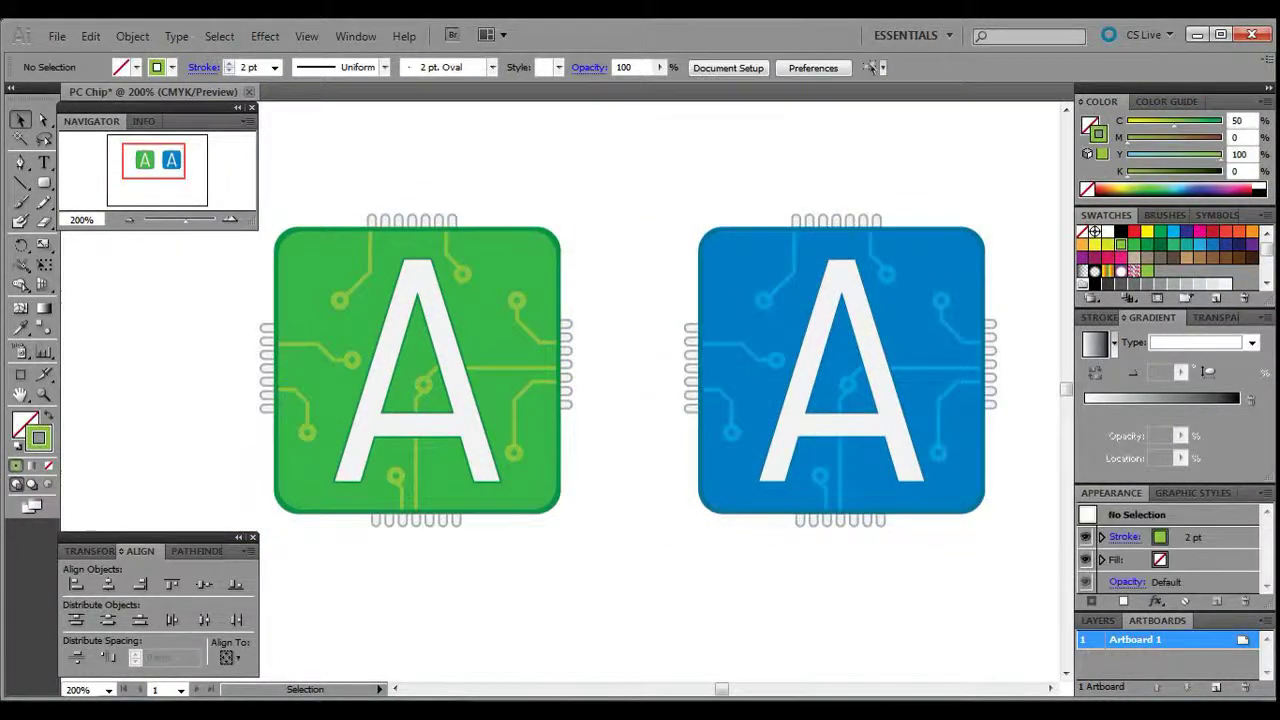
Examine the green and blue chips side by side and the green chip up close
key(ctrl+minus)
key(ctrl+minus)
key(ctrl+minus)
scroll(691, 403, up, 4)
scroll(691, 403, left, 15)
scroll(680, 403, up, 4)
scroll(680, 403, right, 1)
scroll(690, 403, down, 1)
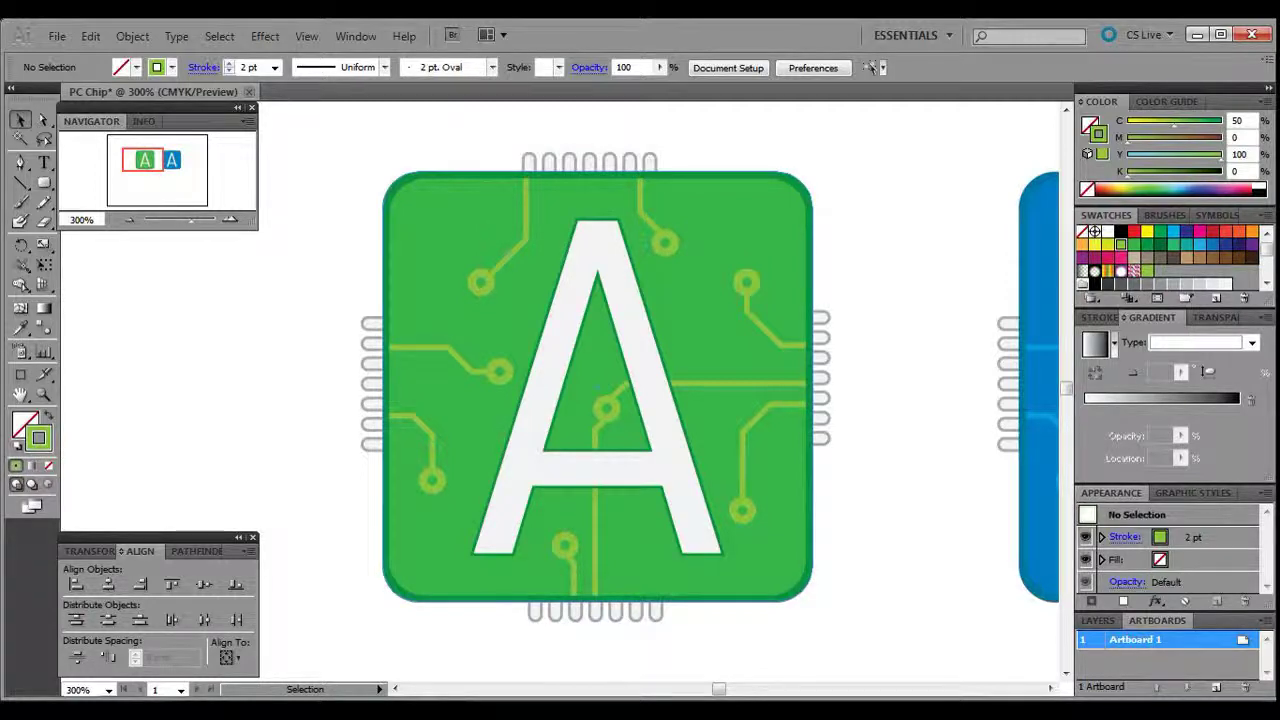
key(ctrl+minus)
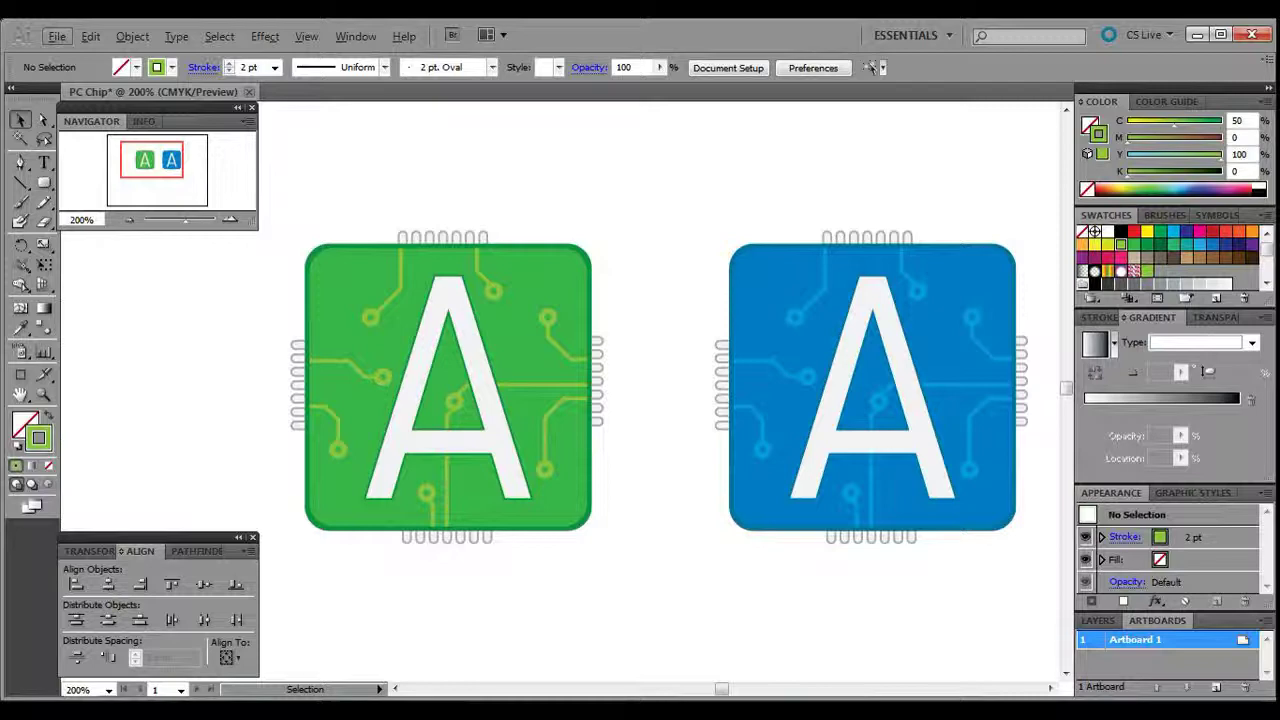
Enlarge both chips and position the blue one at the artboard's upper right and the green one at its lower left
scroll(496, 229, down, 3)
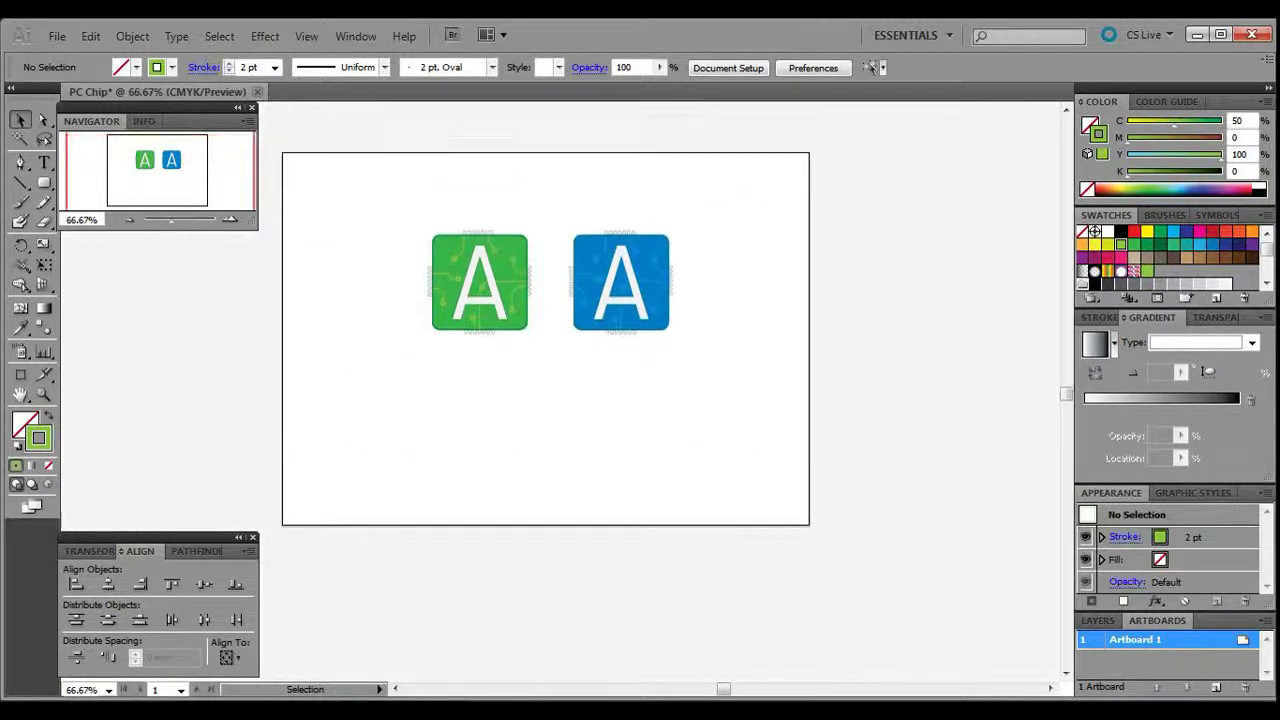
drag(413, 193, 700, 393)
drag(677, 334, 788, 383)
mouse_move(690, 285)
mouse_down()
mouse_move(690, 362)
mouse_move(709, 297)
mouse_up()
click(672, 491)
drag(460, 368, 445, 421)
click(560, 440)
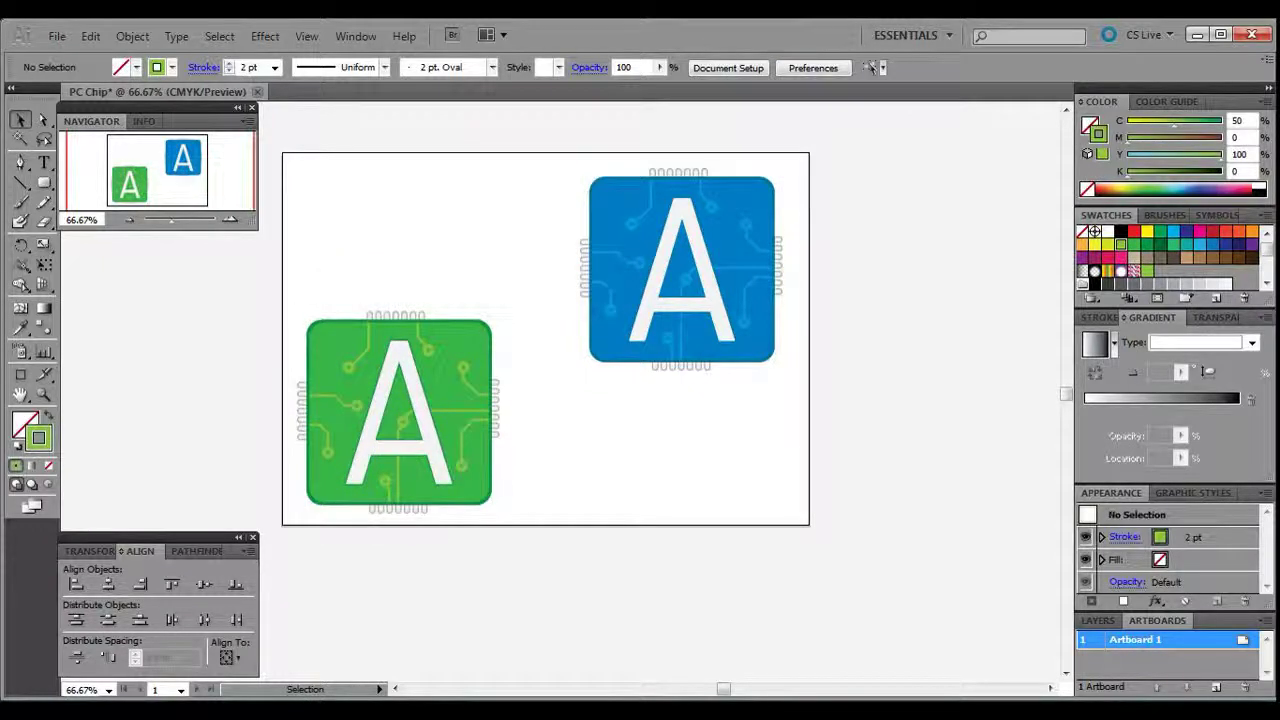
Draw a 297 by 210 mm rectangle covering the artboard, fill it with 5% black, and send it behind the chips
drag(283, 153, 809, 524)
key(x)
click(1226, 284)
key(ctrl+[)
key(ctrl+[)
key(ctrl+shift+a)
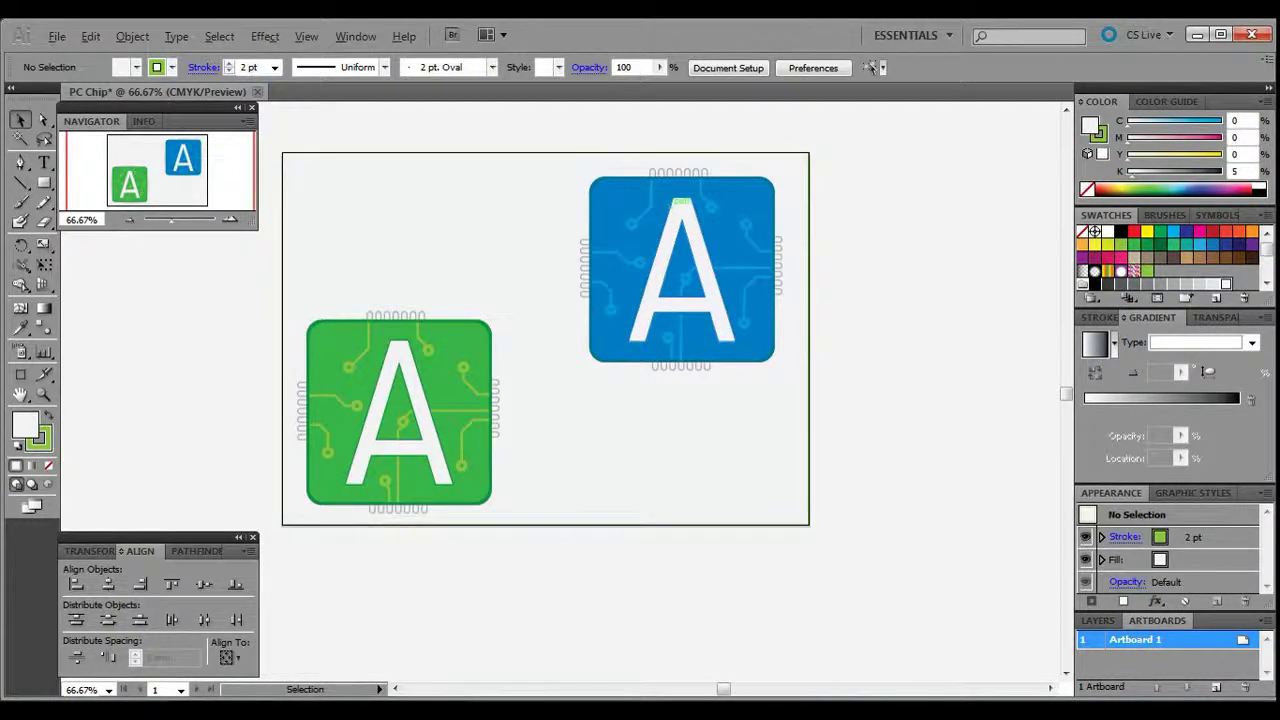
Duplicate the blue chip and unite the copy into a single silhouette shape without a stroke
drag(671, 206, 840, 310)
click(196, 551)
click(76, 585)
key(x)
key(slash)
key(ctrl+shift+a)
Place the united silhouette exactly over the blue chip and fill it with solid black
mouse_move(947, 373)
mouse_down()
mouse_move(962, 399)
mouse_move(777, 266)
mouse_up()
key(x)
key(comma)
key(ctrl+equal)
key(ctrl+equal)
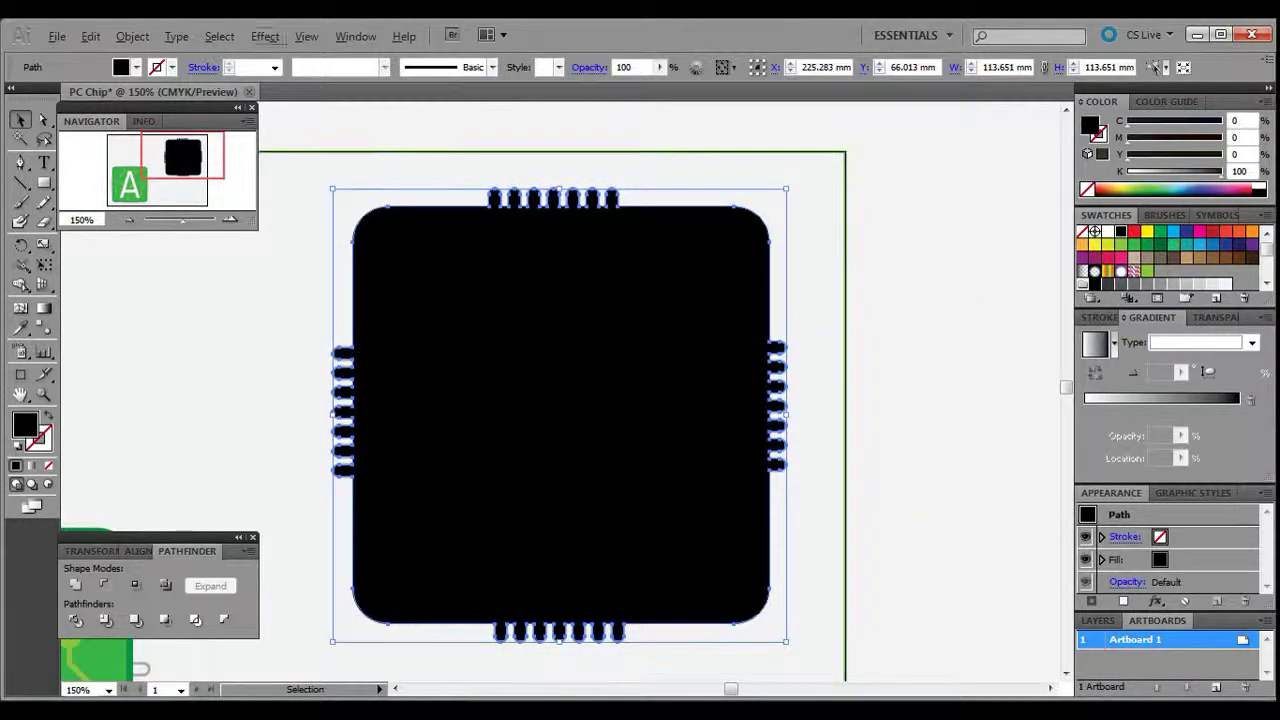
Apply a Gaussian Blur effect with a radius of 0.8 pixels to the black silhouette
click(265, 36)
mouse_move(343, 349)
click(500, 349)
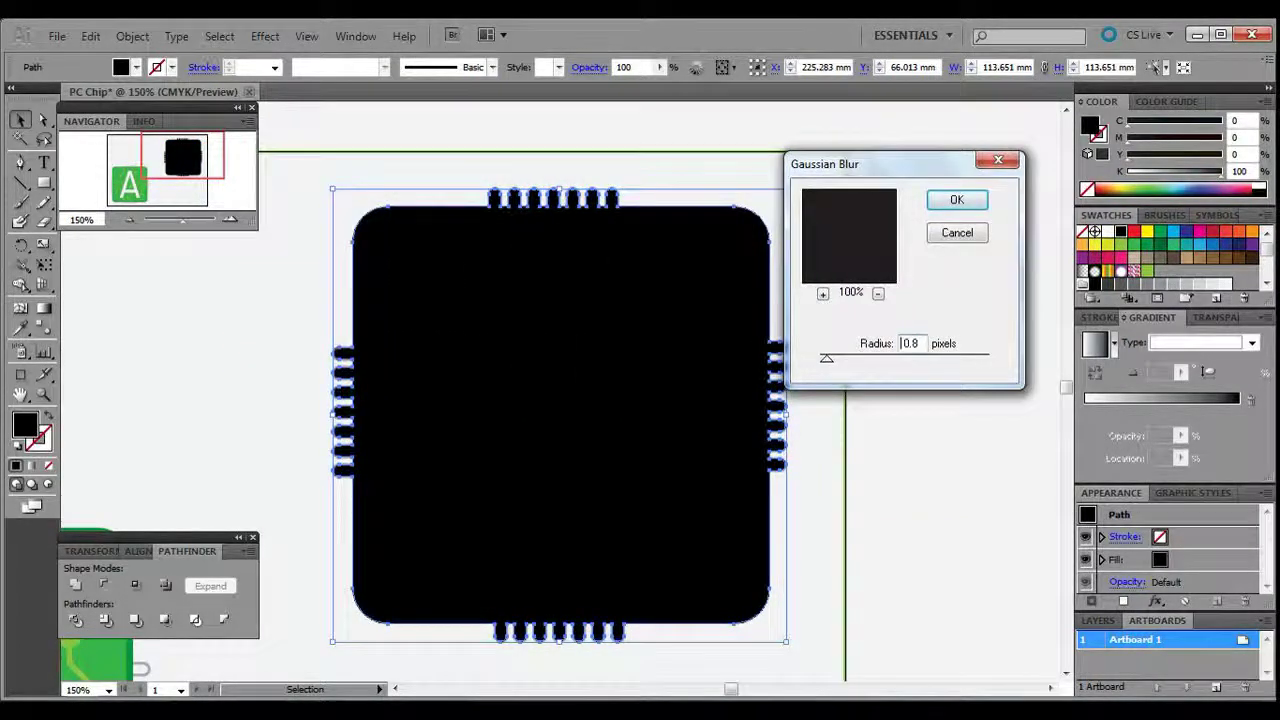
key(Return)
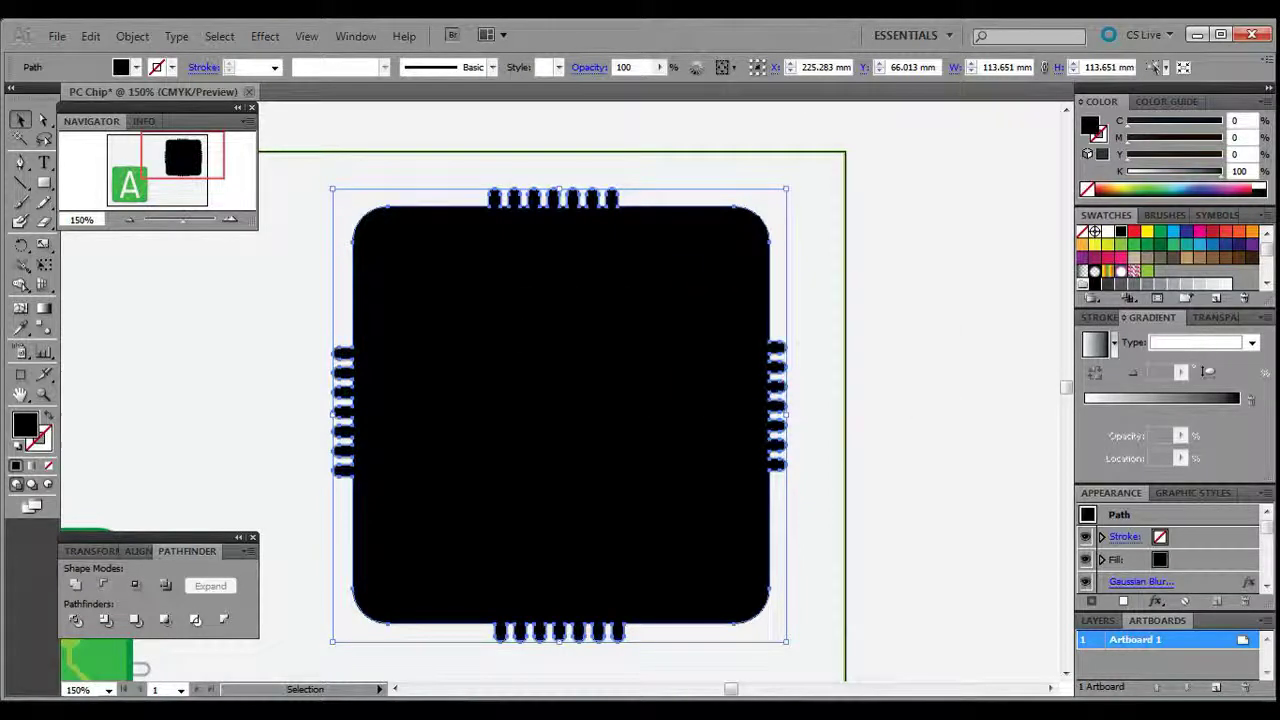
Set the silhouette's Gaussian Blur radius to 33 pixels and send the silhouette behind the blue chip
key(ctrl+shift+a)
scroll(565, 395, down, 2)
click(657, 405)
click(1141, 581)
key(Return)
key(ctrl+shift+a)
click(657, 405)
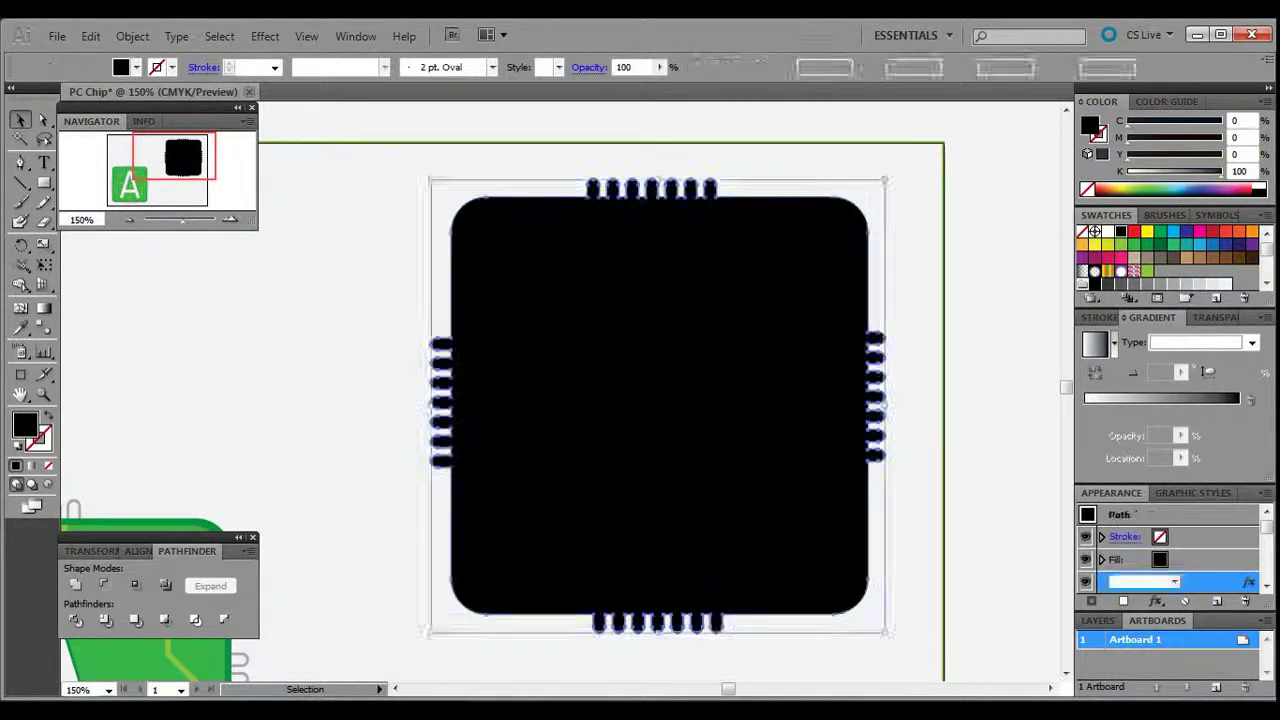
key(ctrl+shift+bracketleft)
key(ctrl+shift+a)
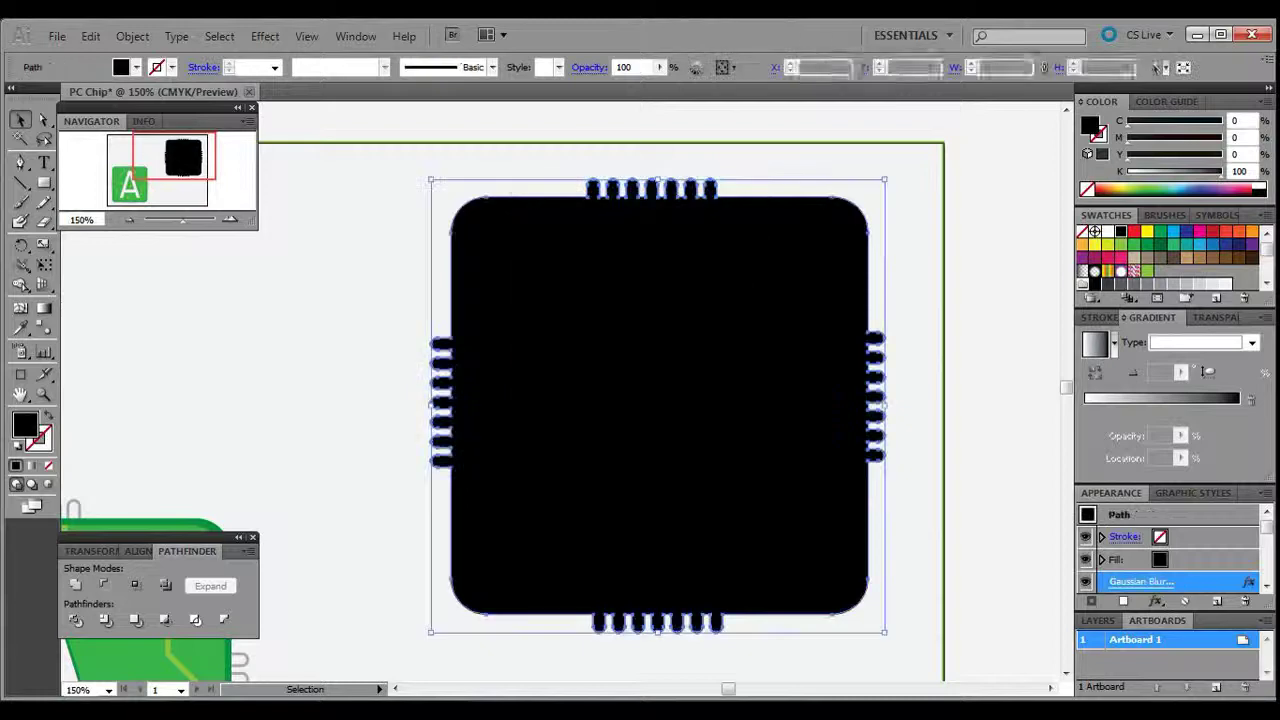
key(Return)
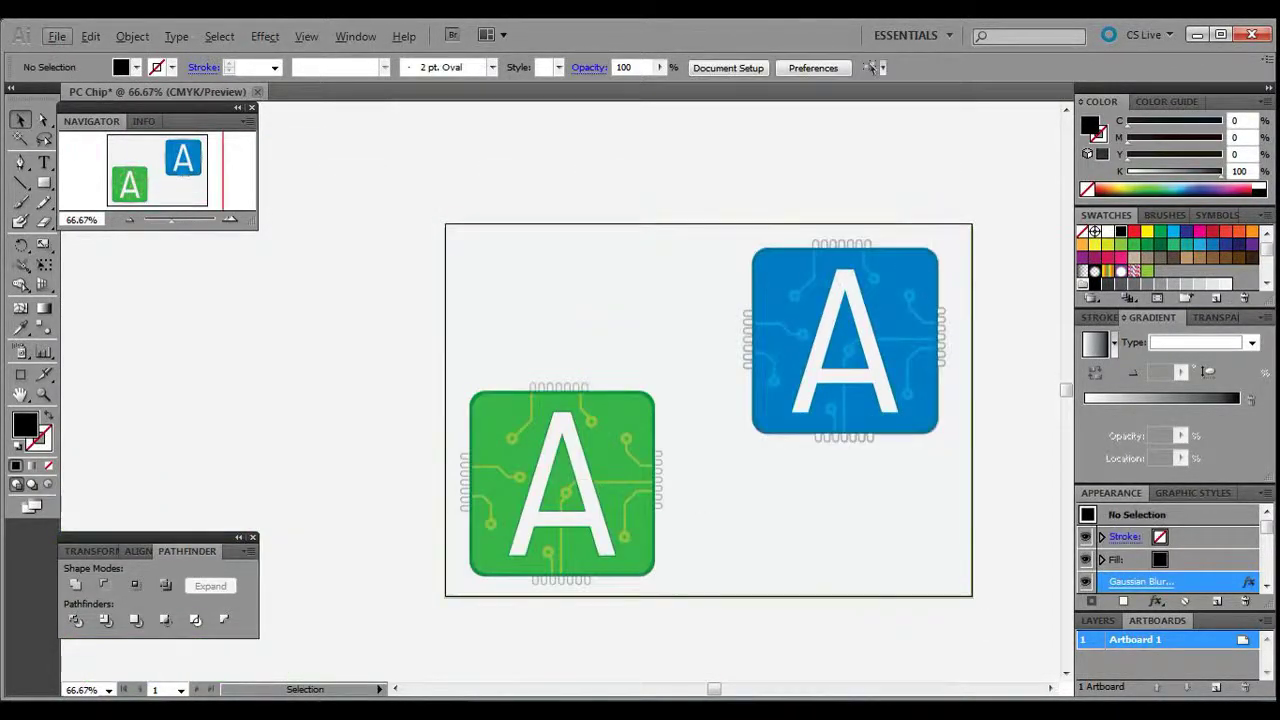
Set the Gaussian Blur radius of the shadow behind the blue chip to 9 pixels
scroll(992, 288, up, 2)
click(720, 627)
click(1143, 582)
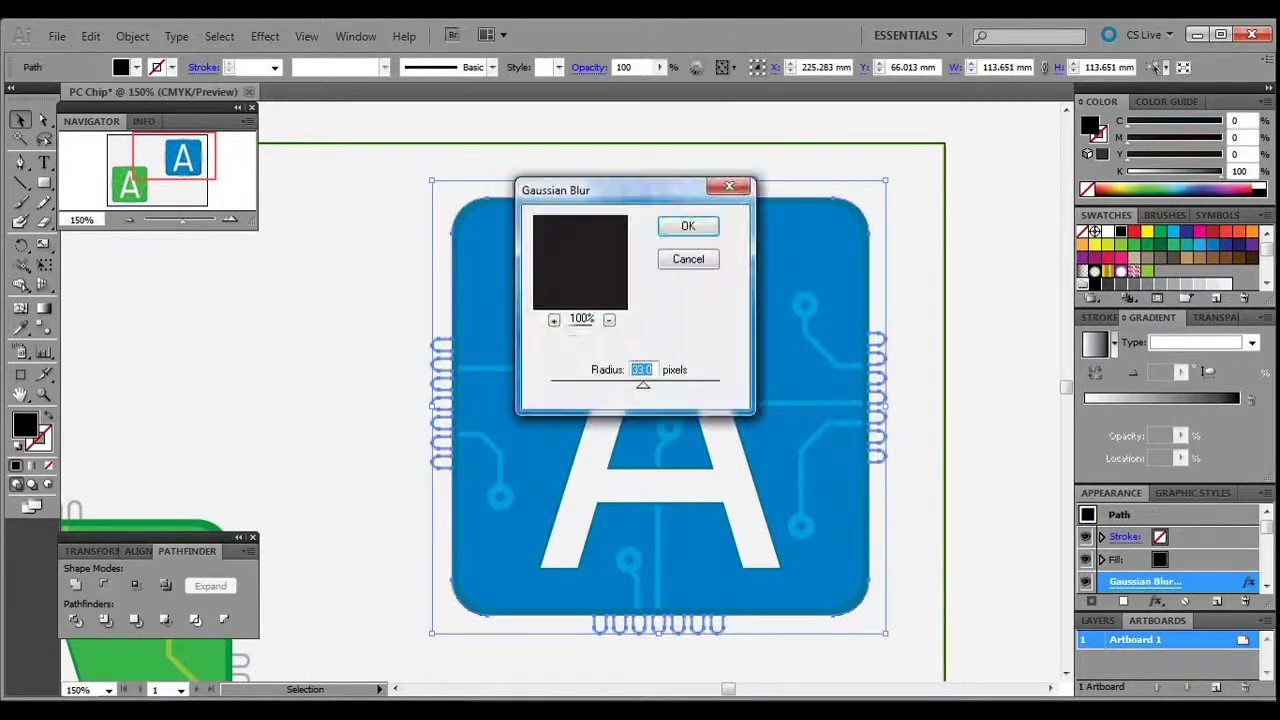
key(Return)
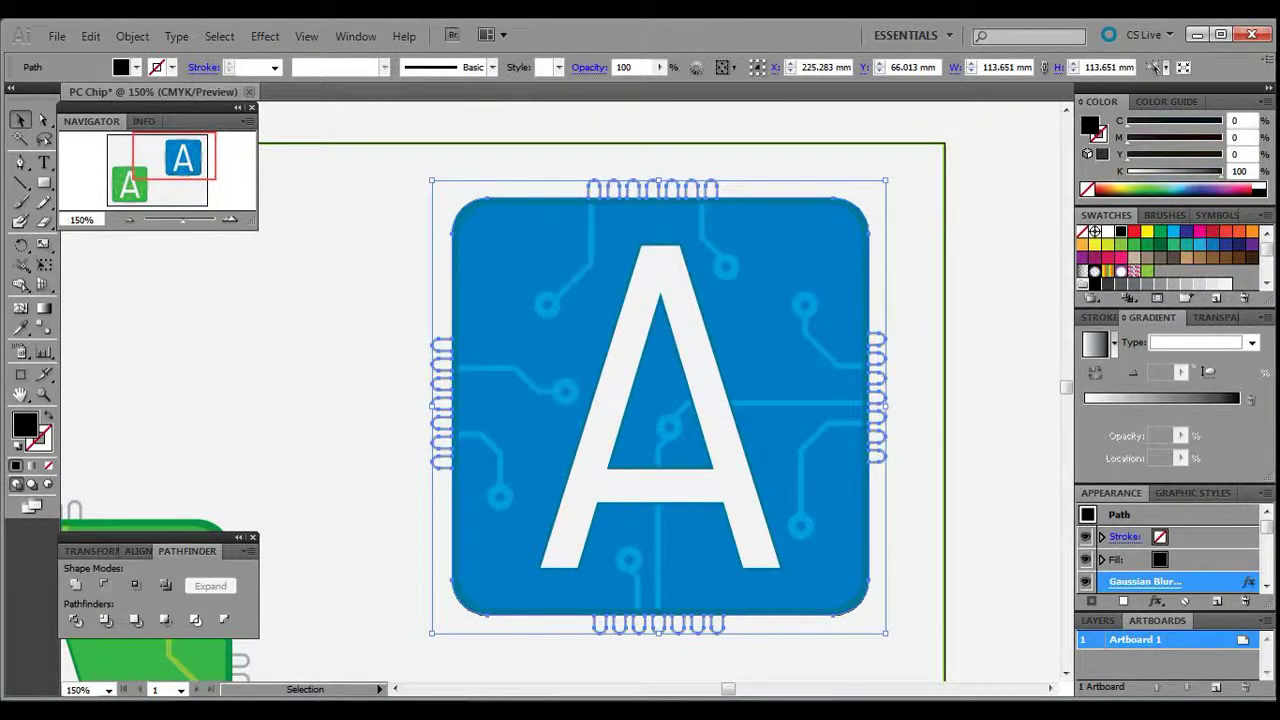
key(ctrl+shift+a)
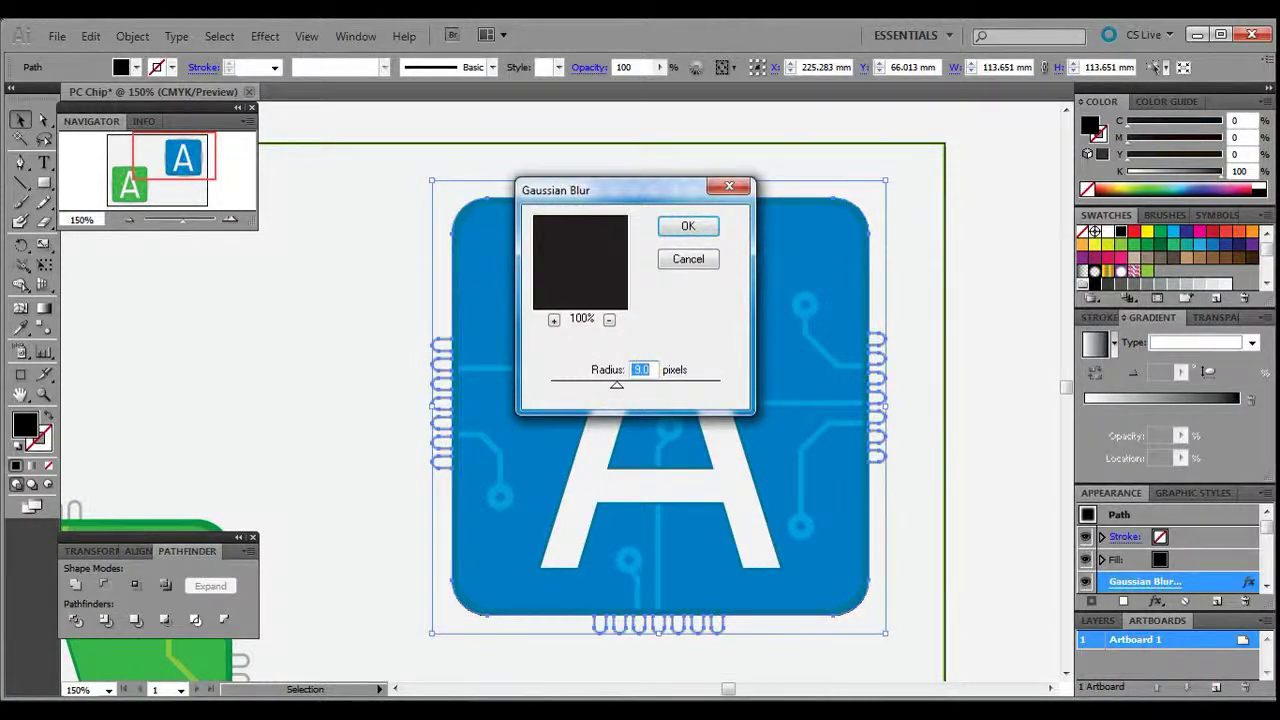
Refine the blue chip shadow's Gaussian Blur radius and lighten its fill to 50% black
key(Return)
key(ctrl+shift+a)
click(877, 398)
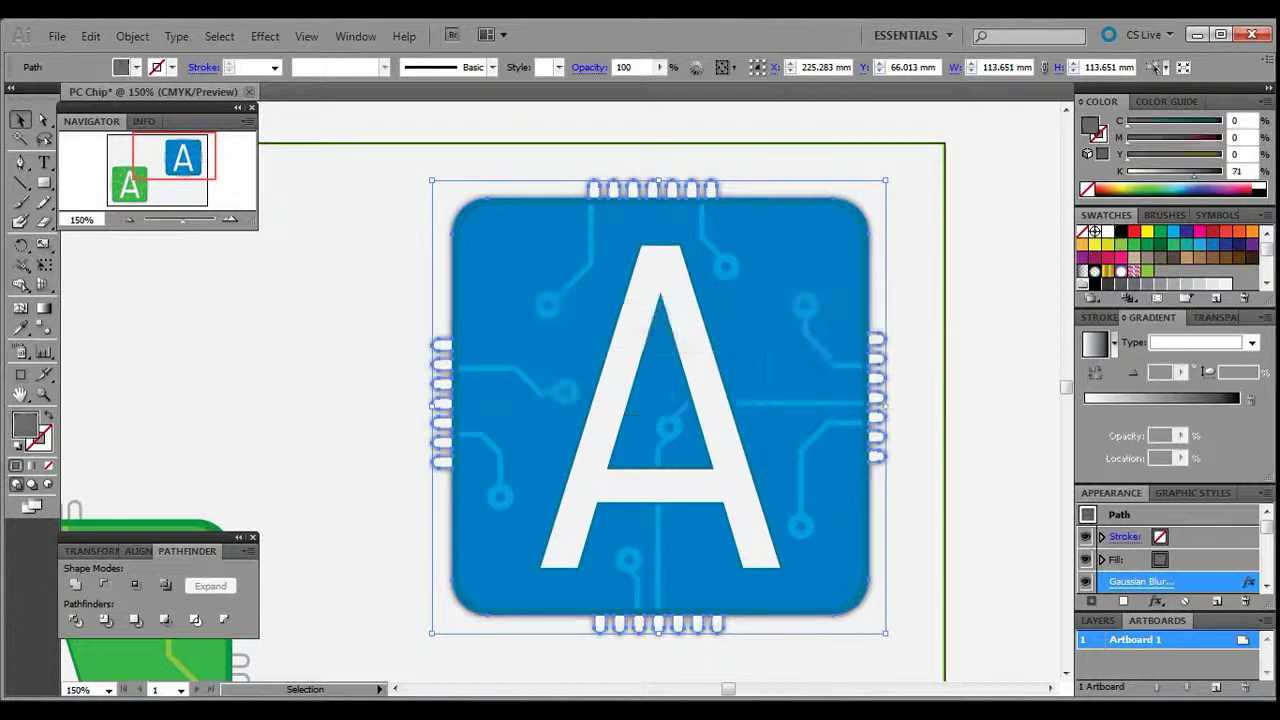
click(1008, 181)
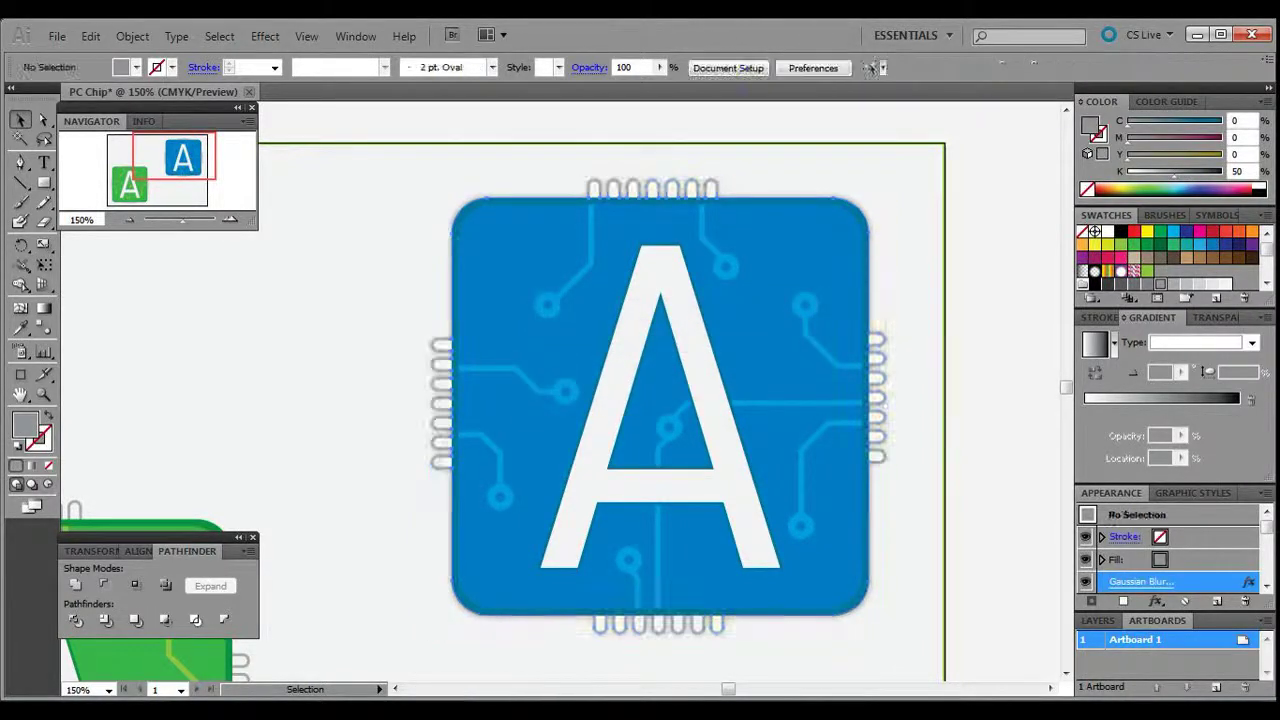
Copy the blurred shadow onto the green chip and send the copy behind it
scroll(1008, 181, down, 2)
scroll(599, 477, up, 1)
drag(820, 380, 470, 533)
key(ctrl+shift+bracketleft)
click(335, 640)
scroll(335, 640, down, 1)
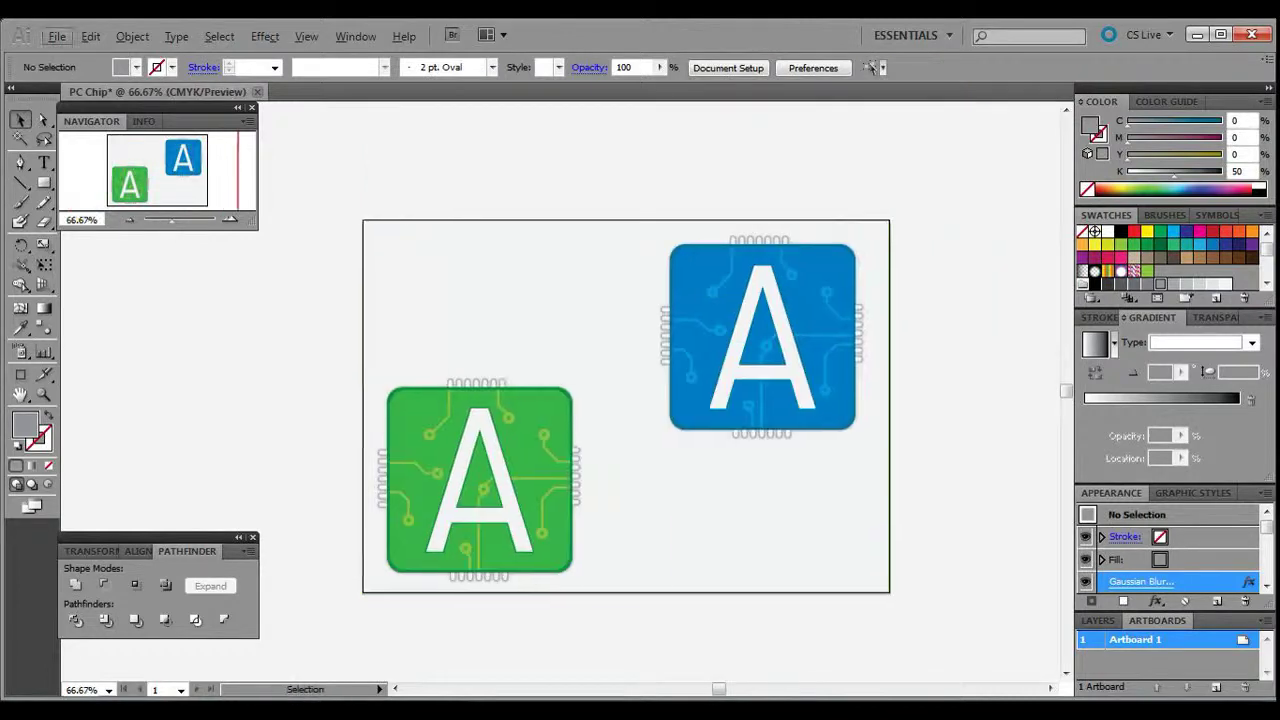
Try to draw a connecting trace that slopes directly down from the green chip's uppermost right pin and runs toward the blue chip
scroll(335, 640, down, 1)
click(640, 500)
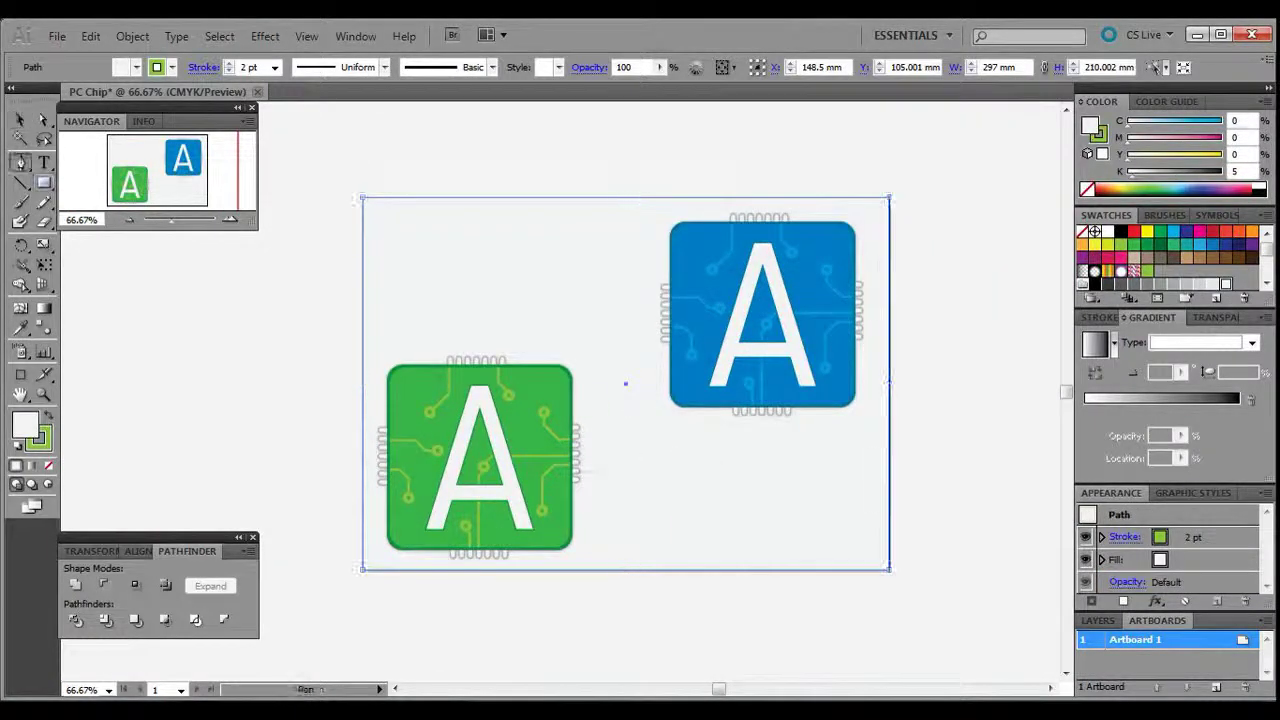
key(ctrl+1)
click(549, 424)
scroll(766, 425, up, 2)
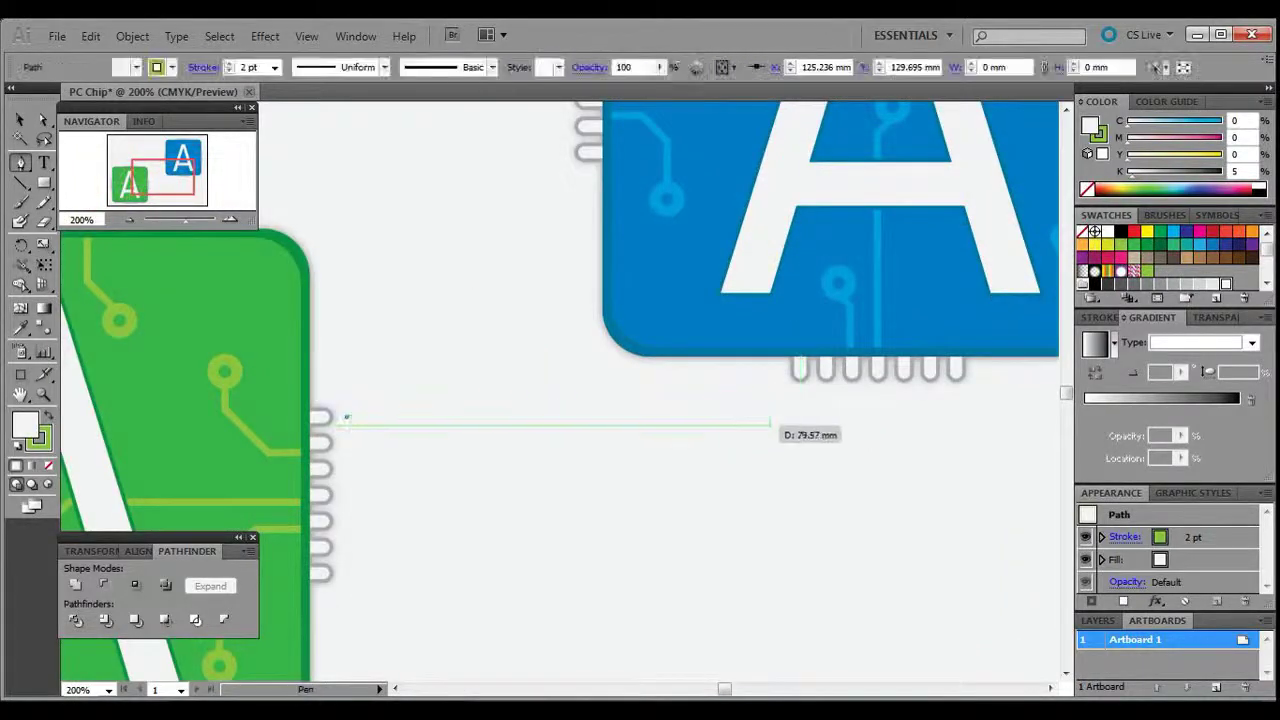
click(400, 469)
click(740, 469)
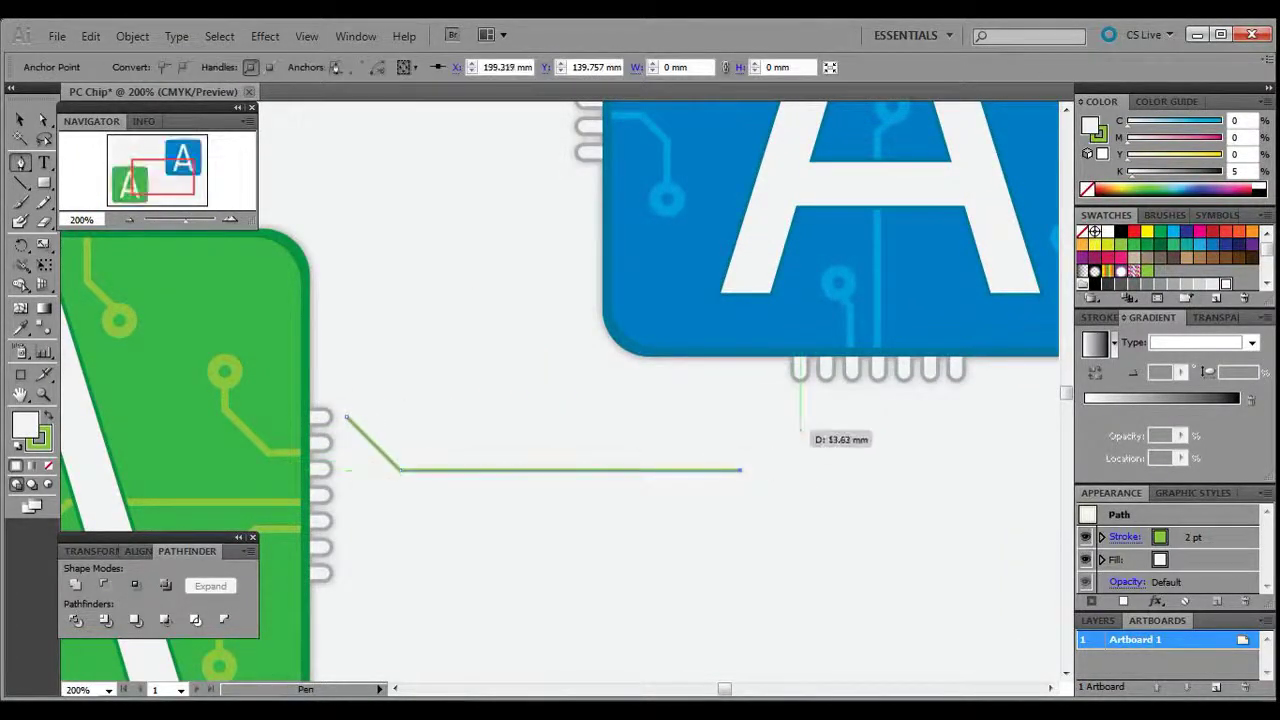
key(ctrl+z)
key(ctrl+z)
key(ctrl+z)
key(ctrl+z)
Draw an angled connecting trace from the green chip's uppermost right pin, down and across to the blue chip's leftmost bottom pin
click(386, 416)
click(435, 467)
click(768, 467)
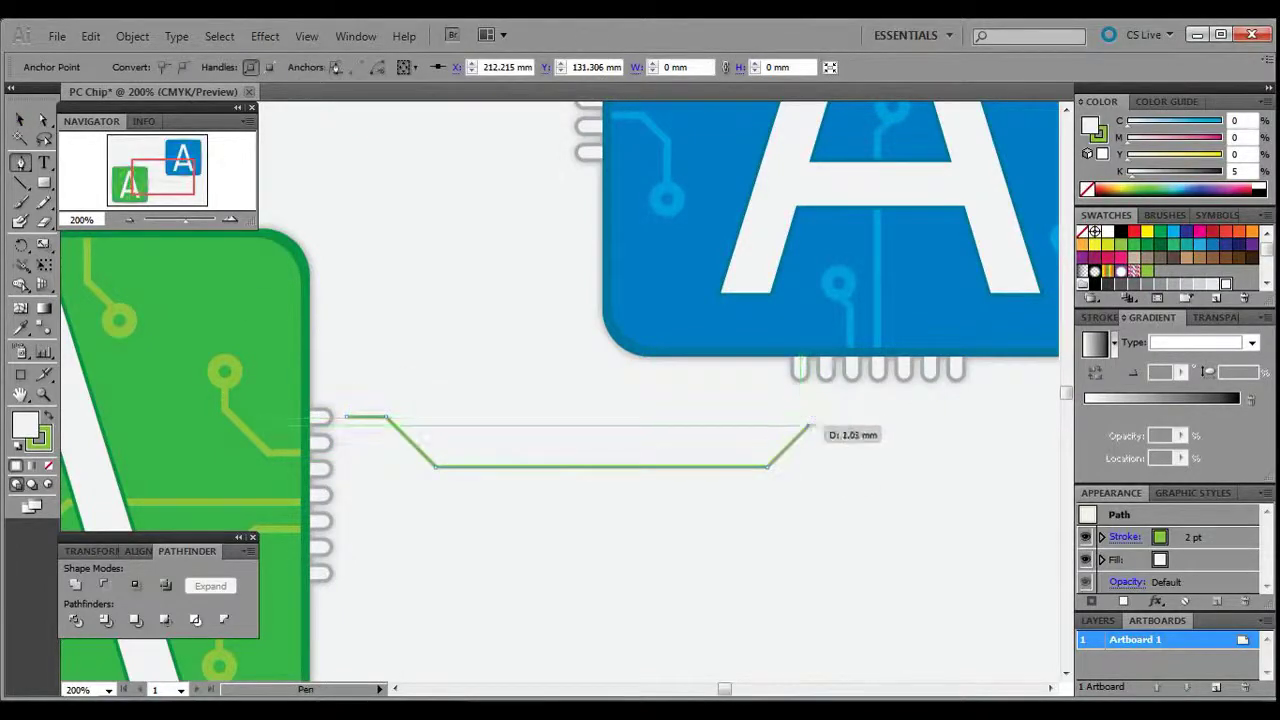
click(800, 393)
Give the first connecting trace a white stroke with no fill and deselect it
key(v)
click(1226, 284)
click(1107, 232)
key(ctrl+shift+a)
scroll(703, 190, down, 2)
scroll(686, 331, up, 3)
alt+drag(692, 331, 693, 447)
key(ctrl+z)
key(ctrl+z)
key(ctrl+z)
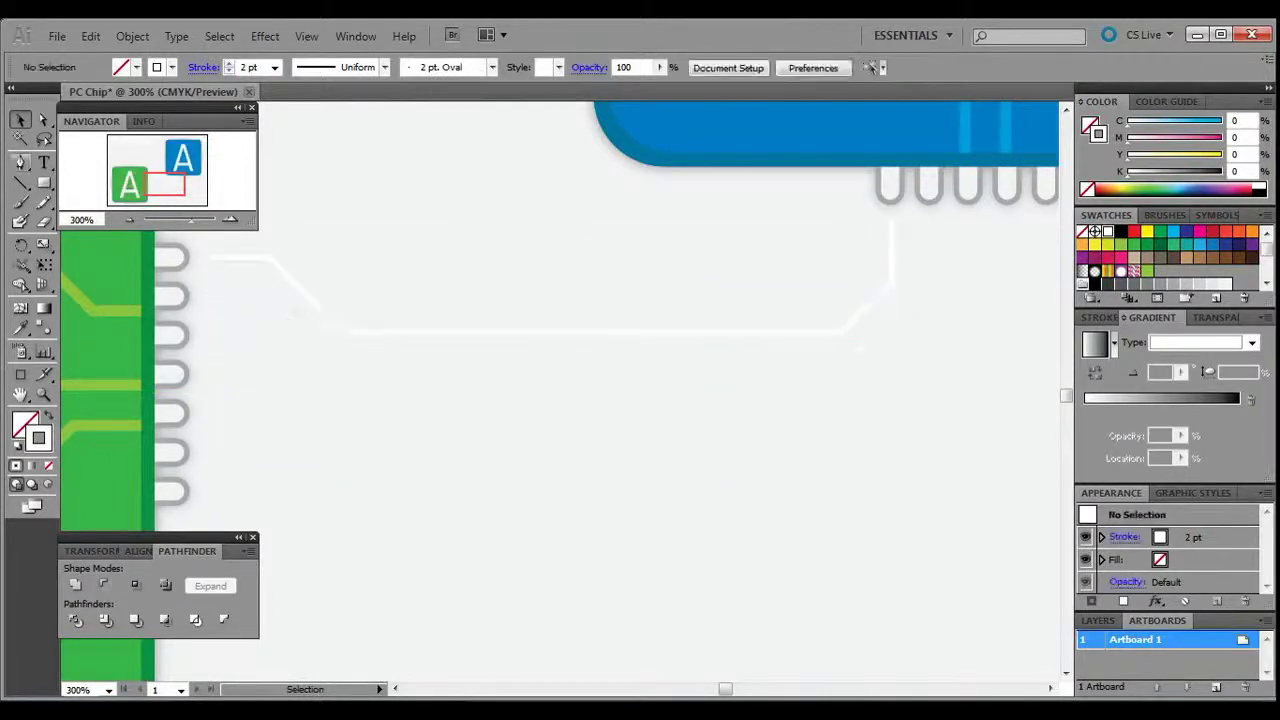
Draw a second white trace parallel below the first, from the green chip's second right pin to the blue chip's second bottom pin
click(209, 297)
click(259, 297)
click(333, 370)
click(856, 370)
click(930, 222)
click(20, 120)
scroll(765, 400, down, 2)
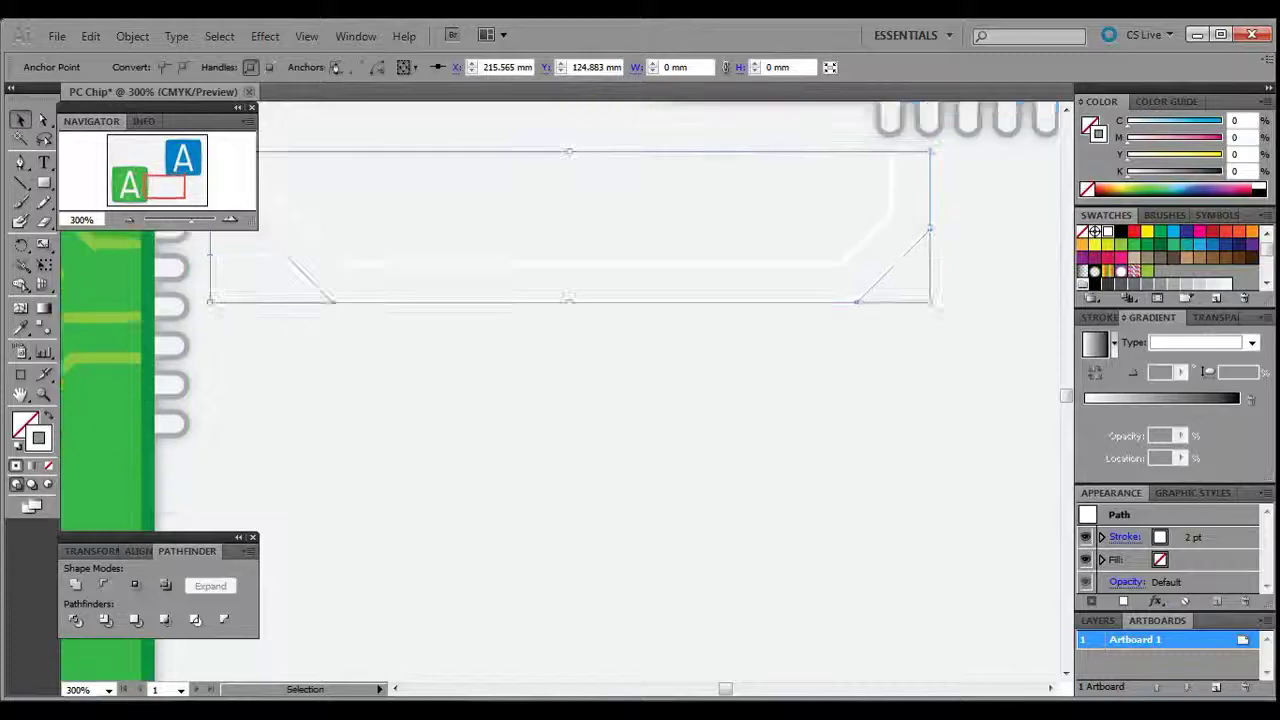
scroll(765, 400, up, 2)
click(765, 430)
Draw a third parallel trace from the green chip's third right pin to the blue chip's third bottom pin, then deselect it
click(394, 325)
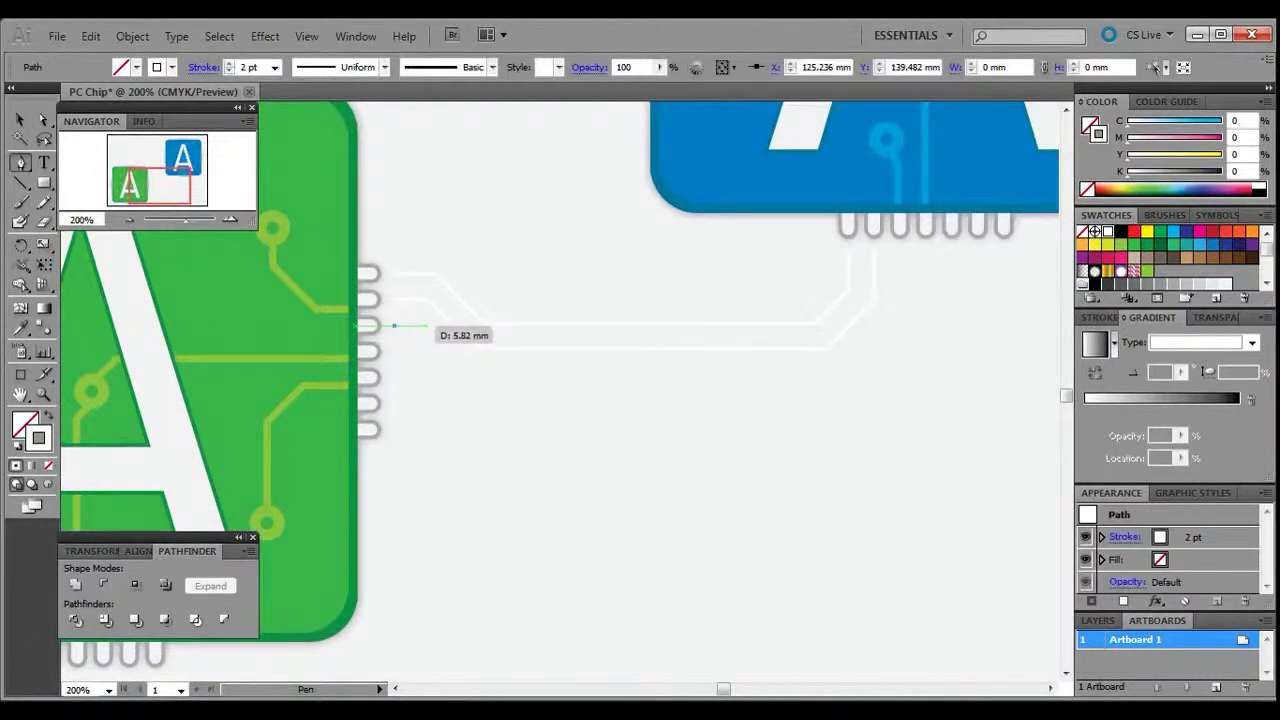
click(425, 325)
click(475, 375)
click(840, 375)
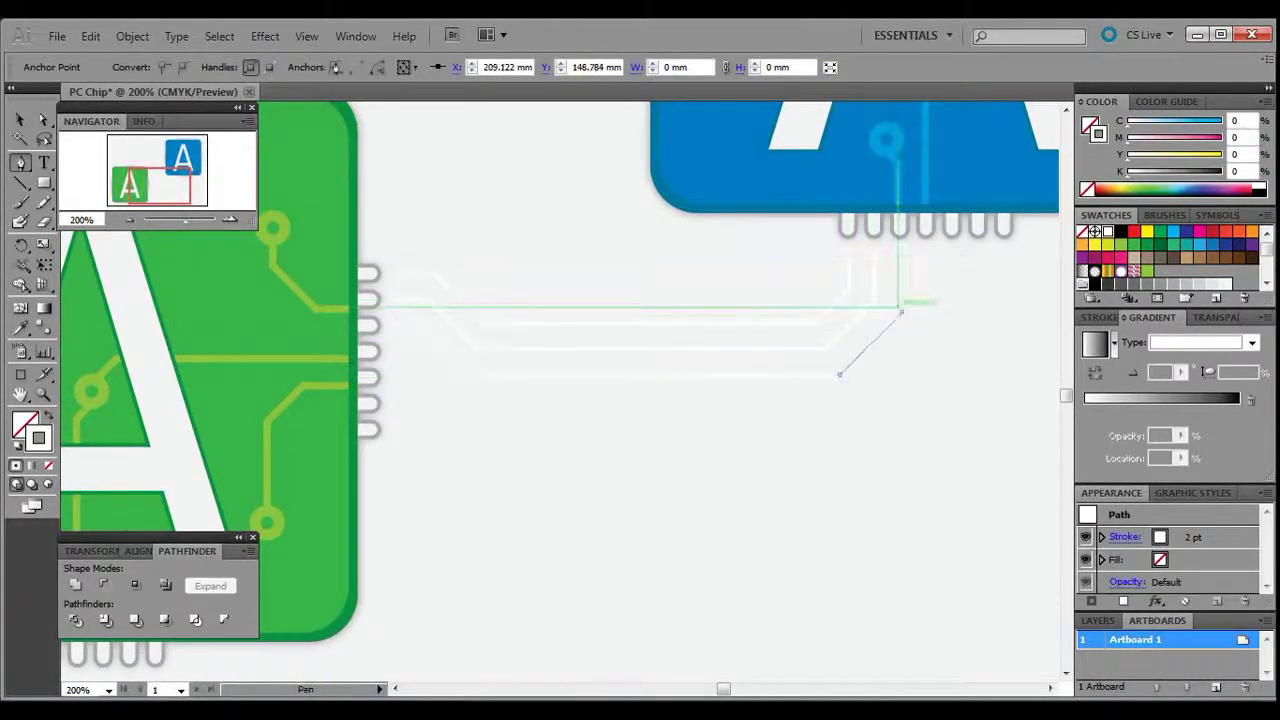
click(902, 248)
key(v)
scroll(765, 400, down, 2)
scroll(765, 400, up, 1)
click(765, 430)
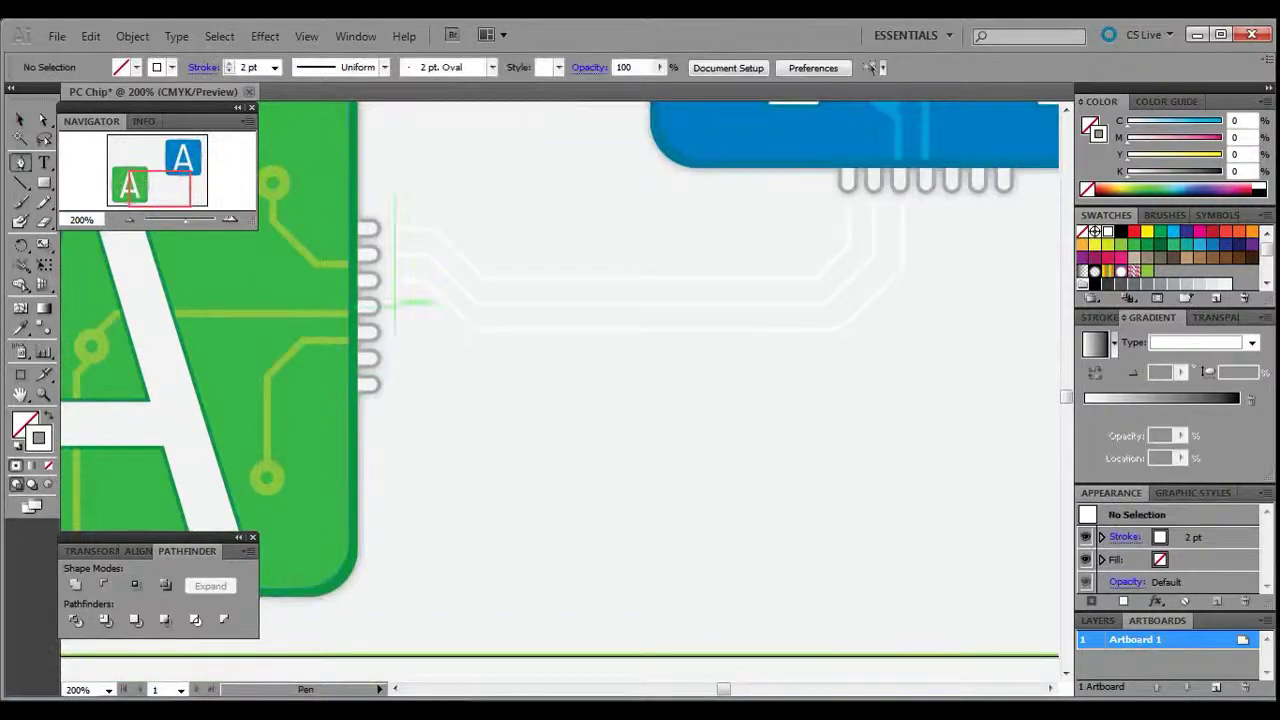
Draw a fourth parallel trace from the green chip's fourth right pin toward the blue chip's fourth bottom pin and deselect it
click(394, 306)
click(425, 306)
click(473, 355)
click(866, 355)
key(ctrl+z)
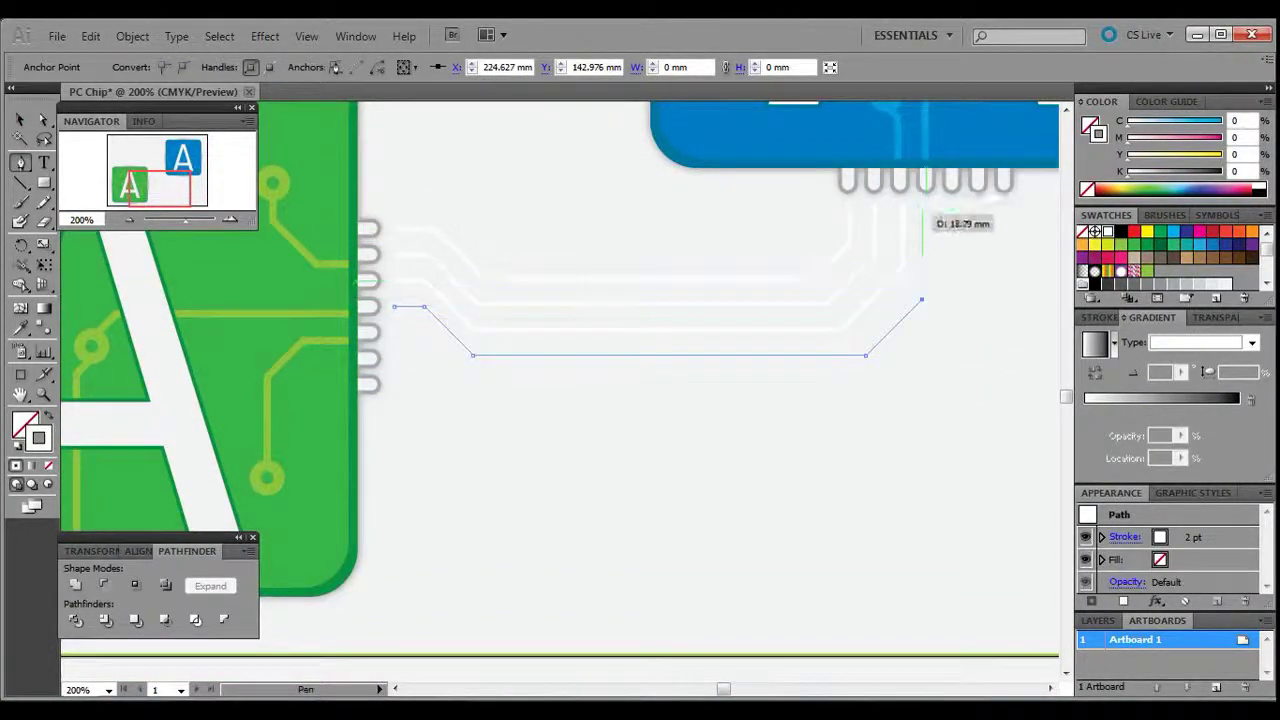
scroll(712, 363, down, 1)
key(v)
click(740, 420)
Draw a fifth parallel trace from the green chip's fifth right pin, sloping down and running across toward the blue chip's fifth bottom pin
key(p)
scroll(855, 400, up, 1)
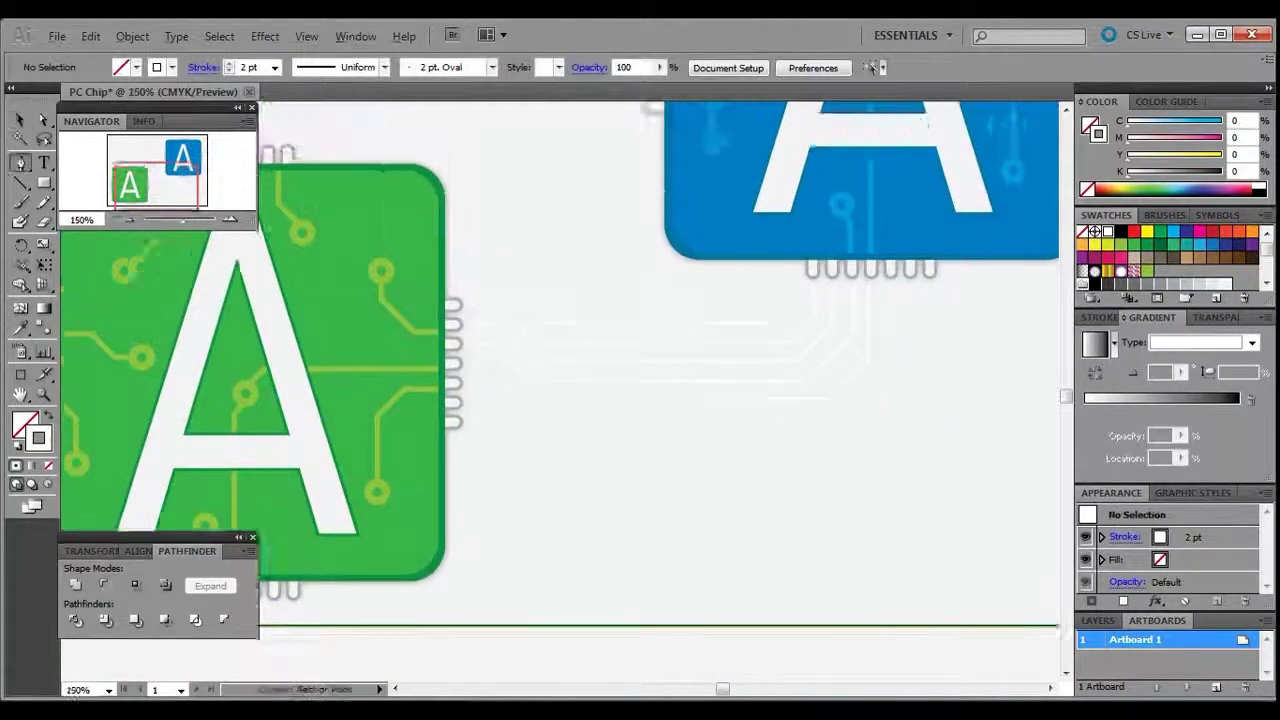
scroll(855, 400, up, 1)
click(343, 377)
click(369, 377)
click(418, 427)
click(841, 427)
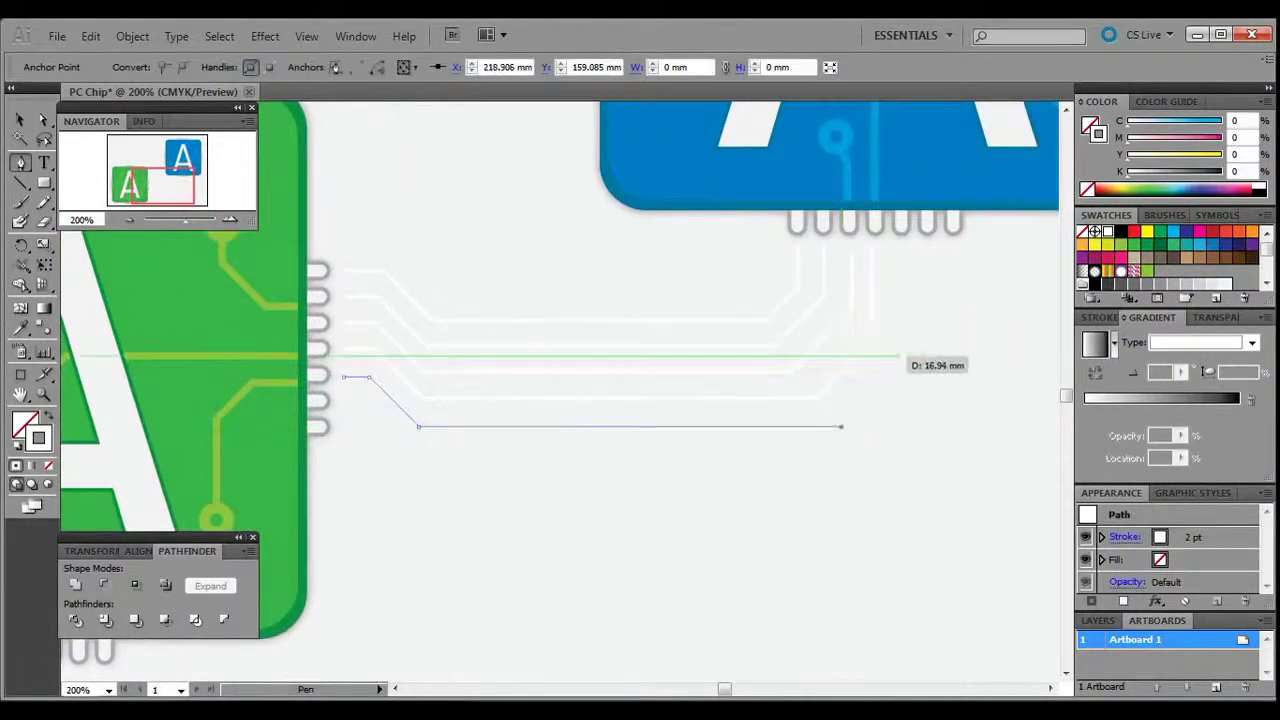